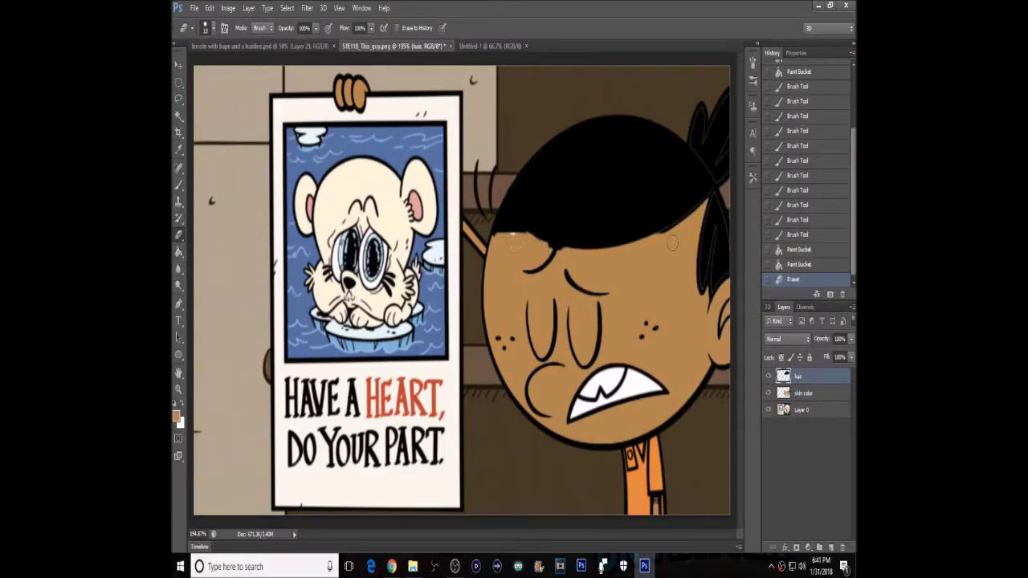
- Set the foreground painting colour to black
{"action": "left_click", "coordinate": [178, 456]}
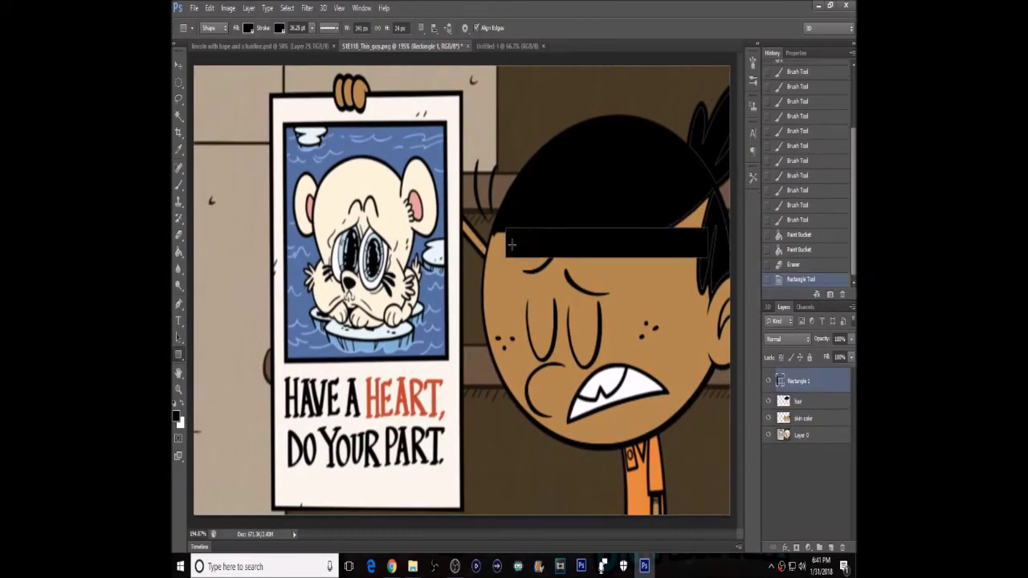
- Warp the black forehead bar's top edge to follow the hairline and rasterize it
{"action": "key", "text": "ctrl+t"}
{"action": "left_click_drag", "start_coordinate": [699, 228], "coordinate": [704, 201]}
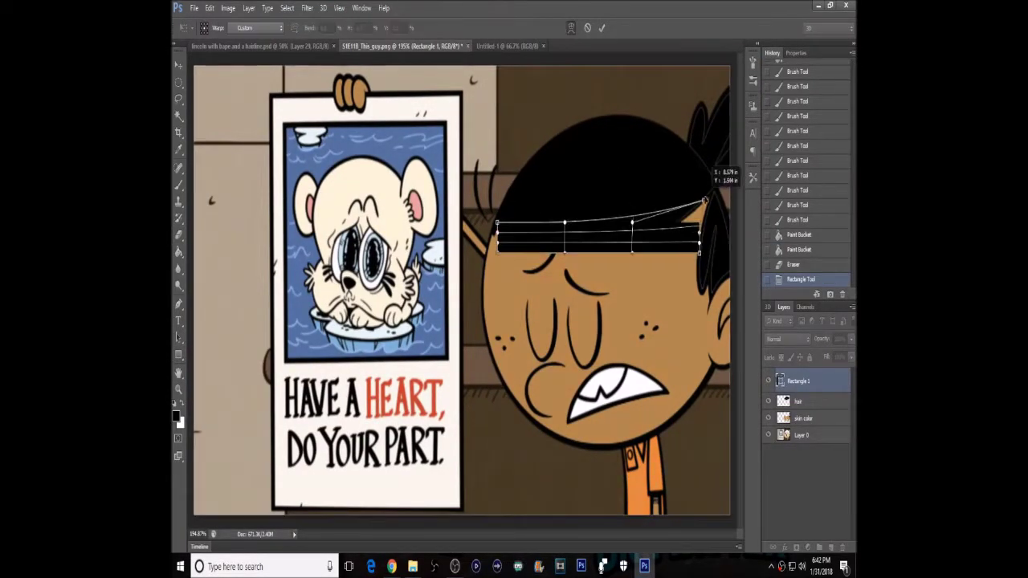
{"action": "left_click_drag", "start_coordinate": [565, 223], "coordinate": [568, 185]}
{"action": "left_click_drag", "start_coordinate": [497, 237], "coordinate": [497, 244]}
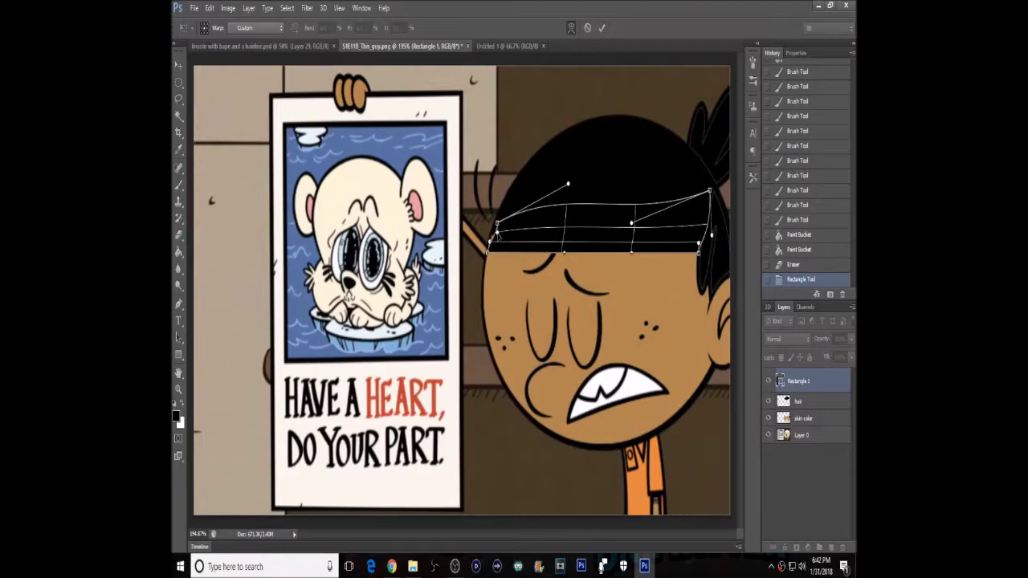
{"action": "left_click", "coordinate": [602, 28]}
{"action": "key", "text": "b"}
{"action": "left_click", "coordinate": [455, 217]}
- Save the document under a new name as new.psd
{"action": "left_click", "coordinate": [193, 8]}
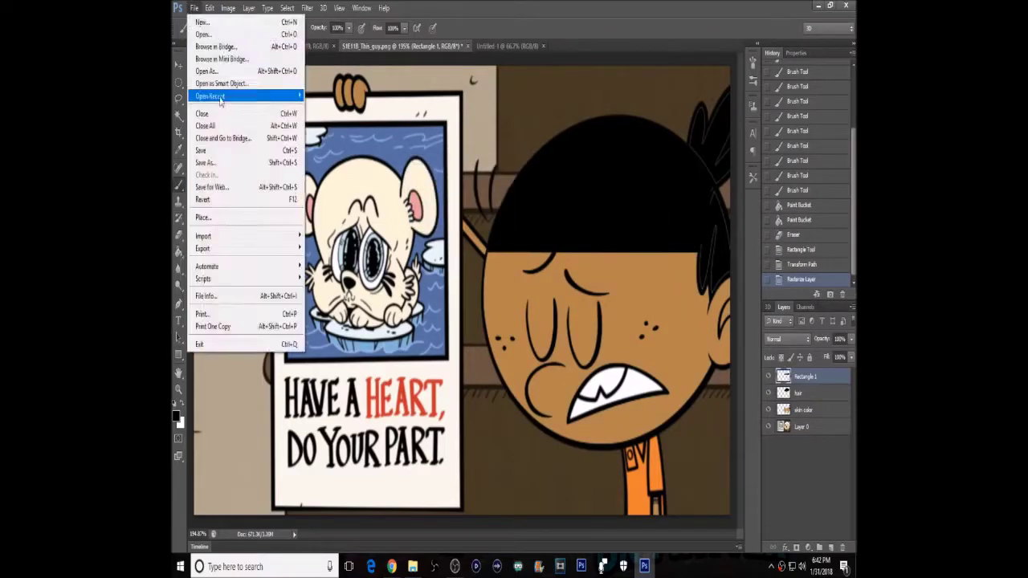
{"action": "left_click", "coordinate": [217, 151]}
{"action": "double_click", "coordinate": [502, 257]}
{"action": "type", "text": "new"}
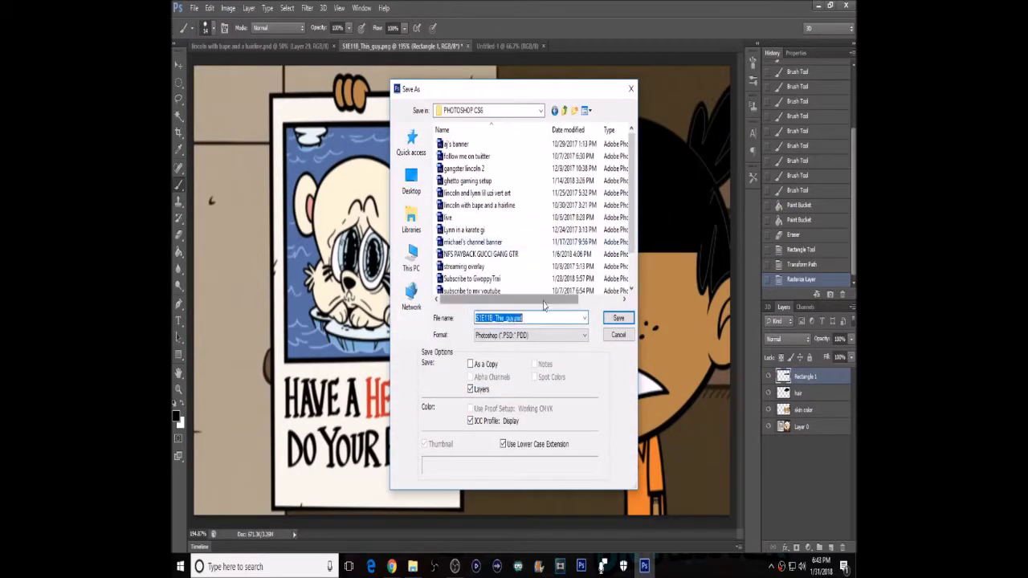
{"action": "key", "text": "Return"}
- Draw a second black bar down the right hair edge, rasterize it, and fill the gap in black
{"action": "left_click_drag", "start_coordinate": [702, 284], "coordinate": [711, 296]}
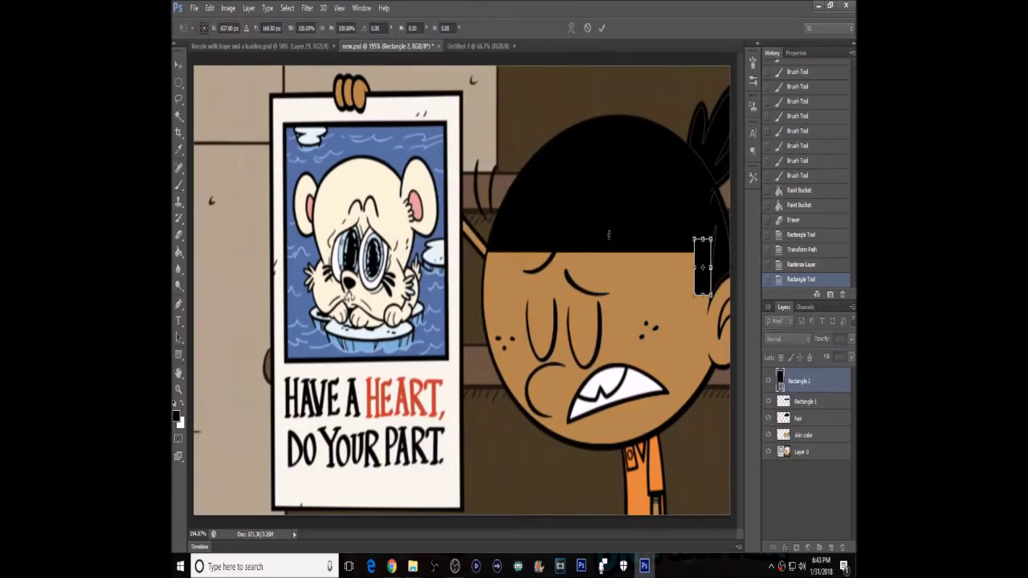
{"action": "left_click", "coordinate": [179, 184]}
{"action": "left_click", "coordinate": [705, 241]}
{"action": "left_click", "coordinate": [454, 213]}
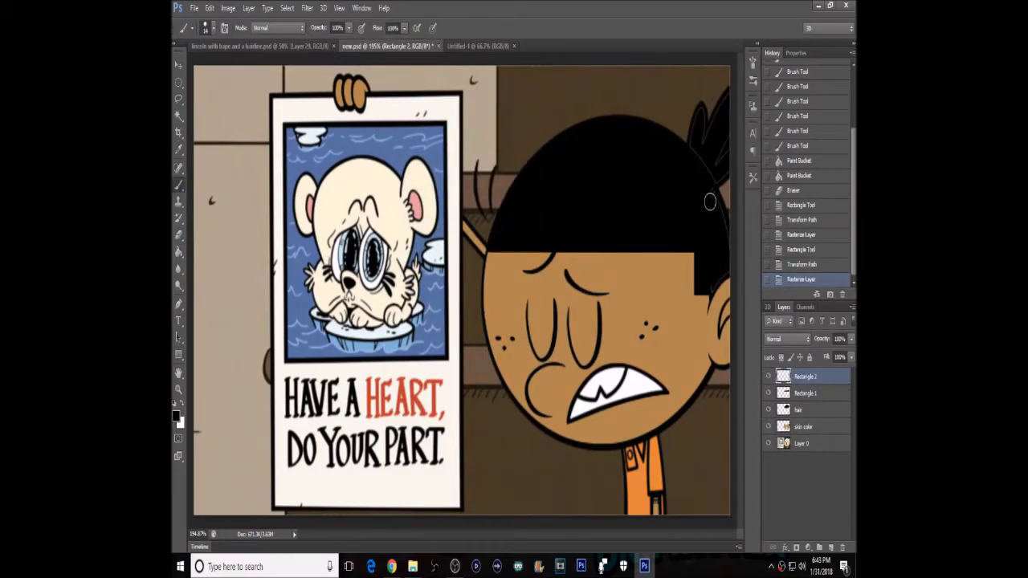
{"action": "left_click", "coordinate": [712, 278]}
{"action": "scroll", "coordinate": [712, 278], "scroll_direction": "up", "scroll_amount": 3}
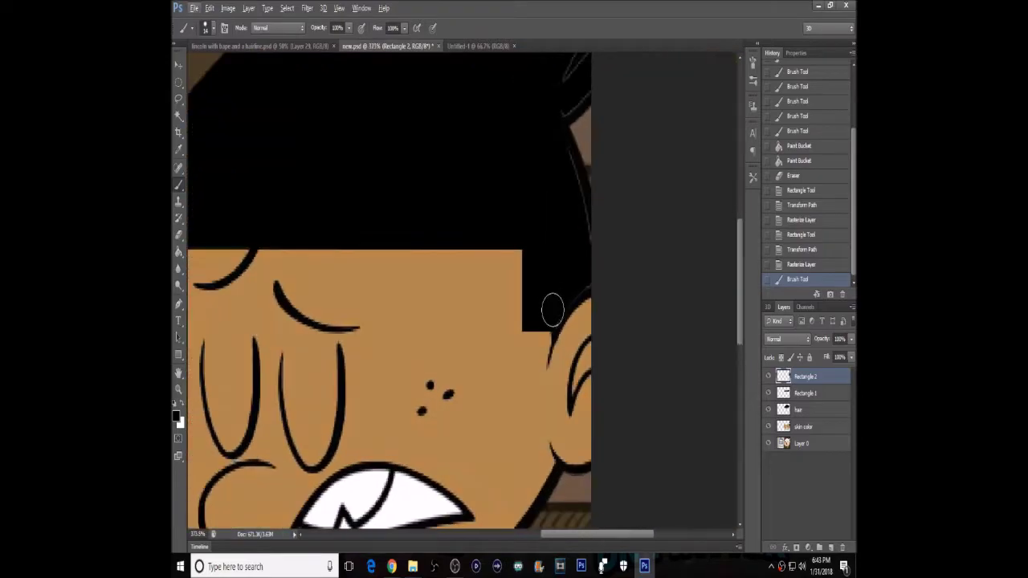
- Dab black at the hair edge, then draw a small ellipse at the hair corner by the ear
{"action": "left_click", "coordinate": [551, 120]}
{"action": "scroll", "coordinate": [551, 120], "scroll_direction": "down", "scroll_amount": 2}
{"action": "scroll", "coordinate": [568, 285], "scroll_direction": "down", "scroll_amount": 2}
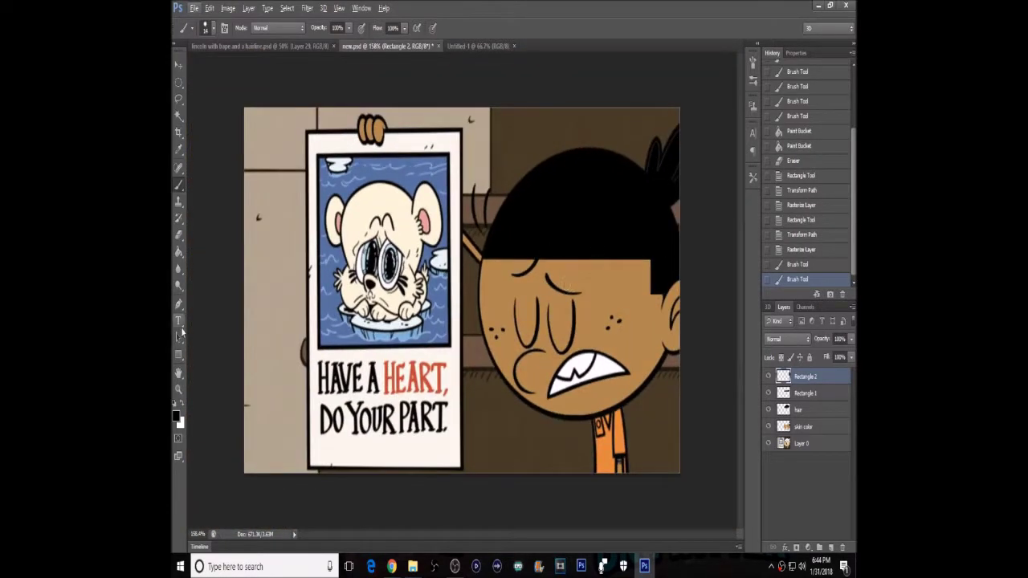
{"action": "right_click", "coordinate": [178, 354]}
{"action": "left_click", "coordinate": [221, 372]}
{"action": "scroll", "coordinate": [610, 289], "scroll_direction": "up", "scroll_amount": 3}
{"action": "scroll", "coordinate": [669, 316], "scroll_direction": "down", "scroll_amount": 2}
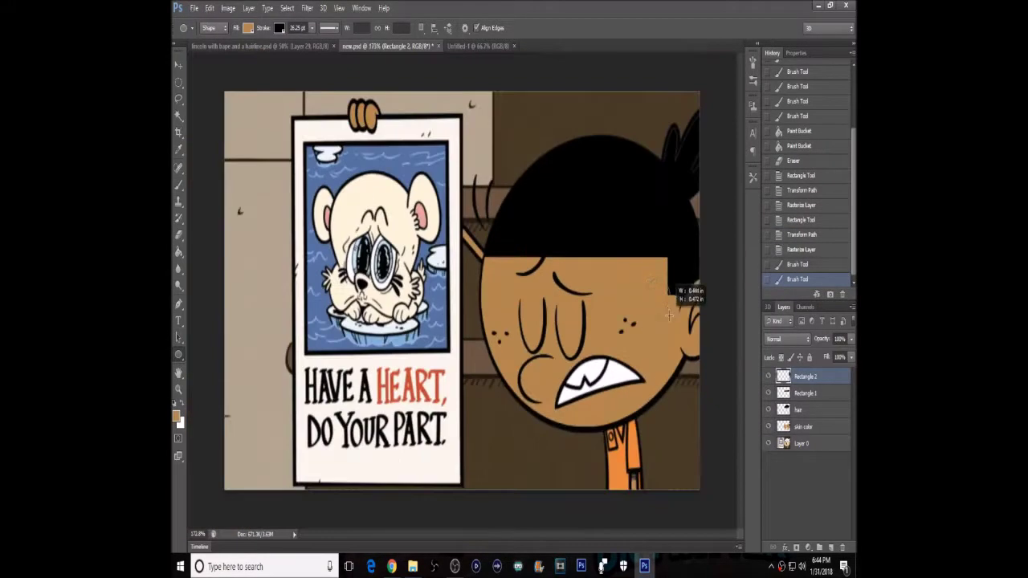
{"action": "left_click_drag", "start_coordinate": [669, 315], "coordinate": [669, 316]}
- Give the ellipse a skin-coloured outline and resize it with Free Transform
{"action": "left_click", "coordinate": [280, 28]}
{"action": "left_click", "coordinate": [240, 87]}
{"action": "key", "text": "ctrl+t"}
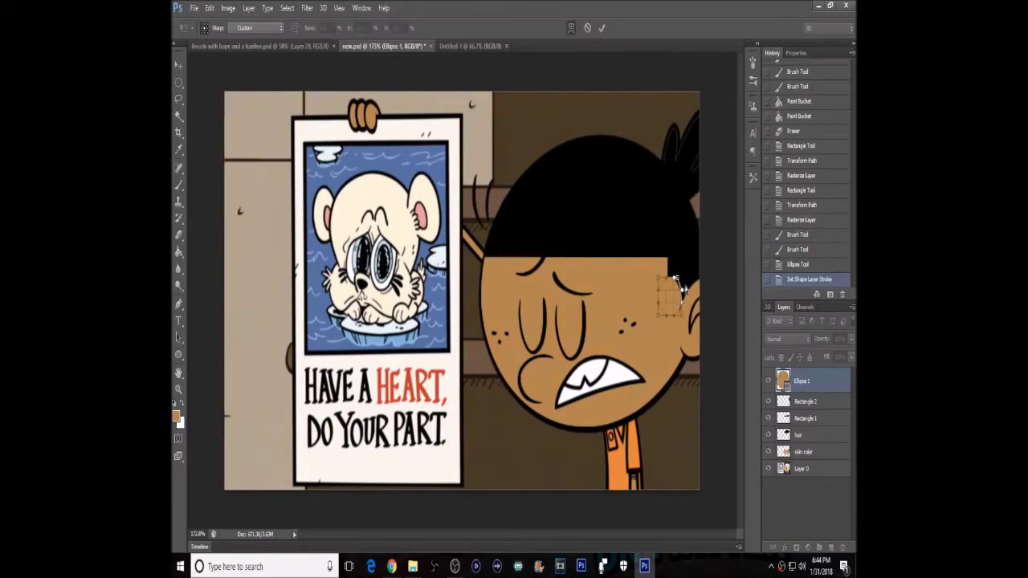
{"action": "key", "text": "Return"}
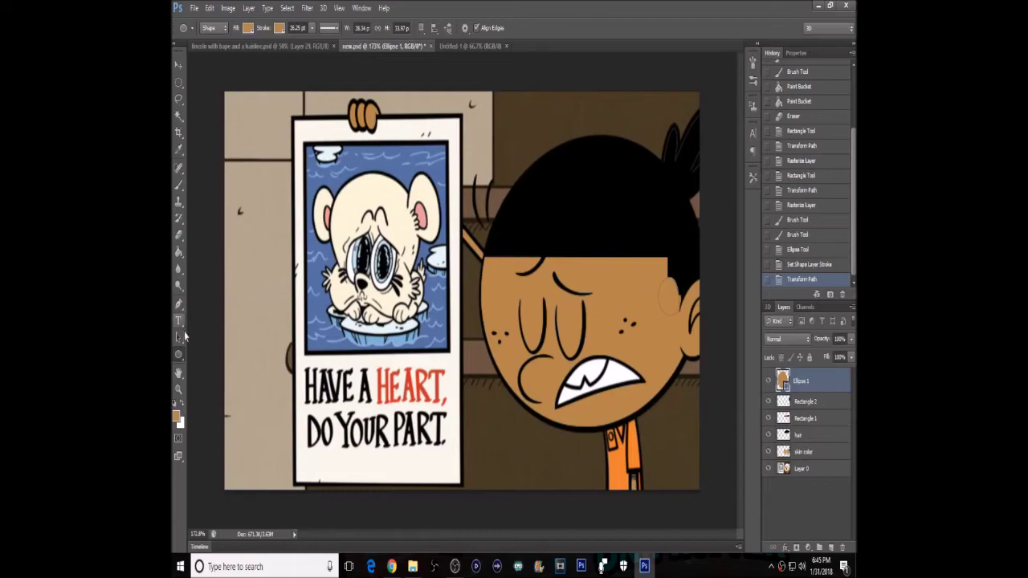
{"action": "key", "text": "b"}
{"action": "left_click", "coordinate": [463, 229]}
- Rasterize the skin ellipse and set the foreground colour back to black
{"action": "key", "text": "Return"}
{"action": "scroll", "coordinate": [463, 229], "scroll_direction": "up", "scroll_amount": 2}
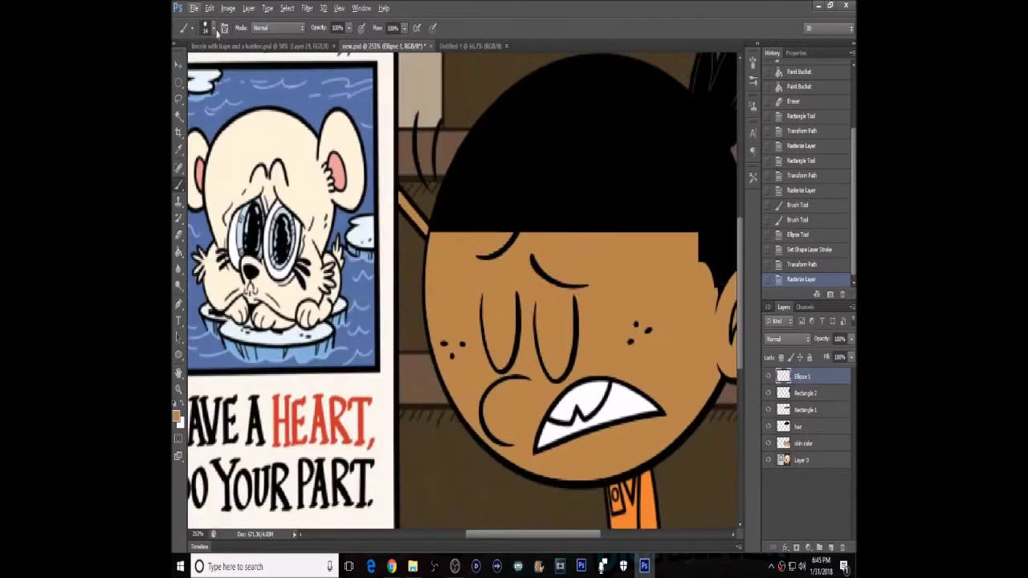
{"action": "right_click", "coordinate": [482, 321]}
{"action": "left_click", "coordinate": [175, 416]}
{"action": "key", "text": "Return"}
{"action": "left_click", "coordinate": [206, 28]}
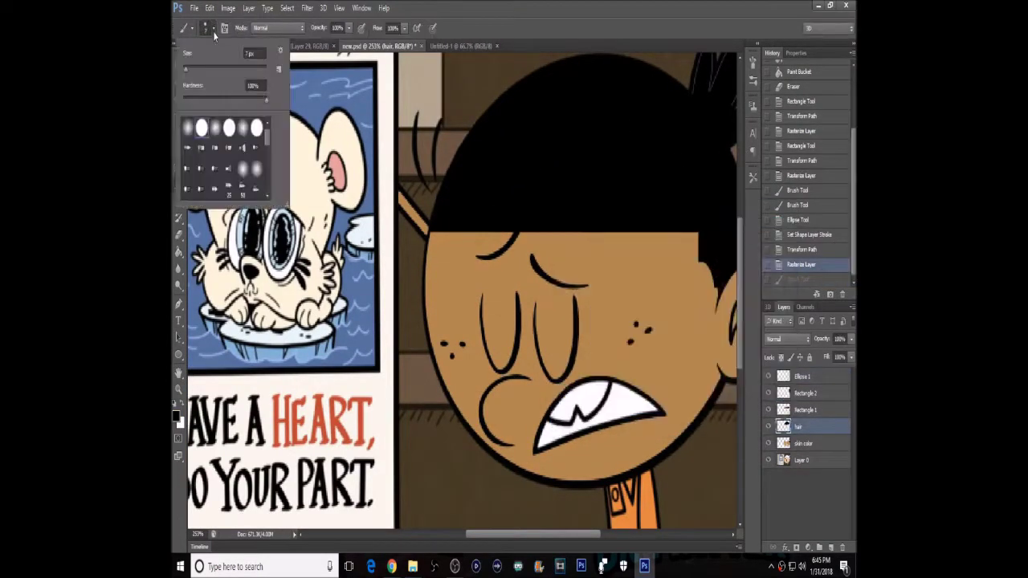
{"action": "left_click", "coordinate": [173, 258]}
- Draw a tiny ellipse by the side hair and enlarge the Rectangle 2 side hair block
{"action": "left_click_drag", "start_coordinate": [711, 293], "coordinate": [713, 286]}
{"action": "key", "text": "ctrl+t"}
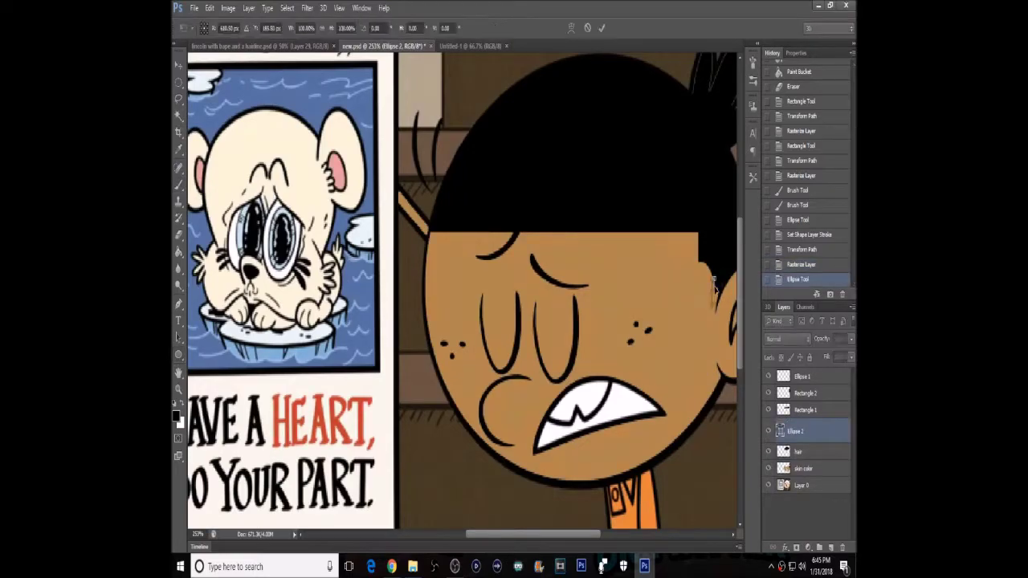
{"action": "key", "text": "Return"}
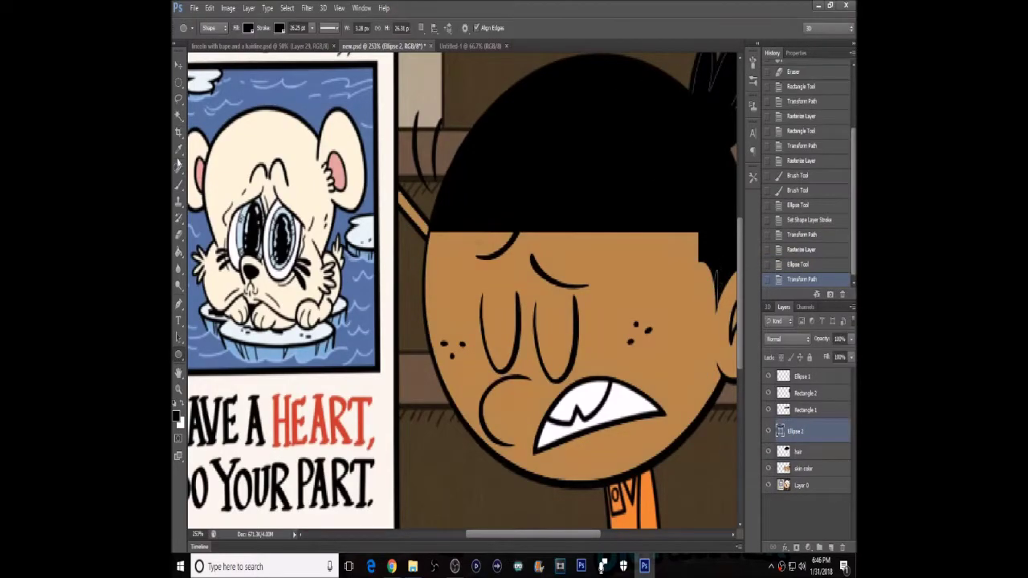
{"action": "scroll", "coordinate": [562, 281], "scroll_direction": "down", "scroll_amount": 2}
{"action": "scroll", "coordinate": [562, 281], "scroll_direction": "up", "scroll_amount": 1}
{"action": "left_click", "coordinate": [805, 393]}
{"action": "key", "text": "ctrl+t"}
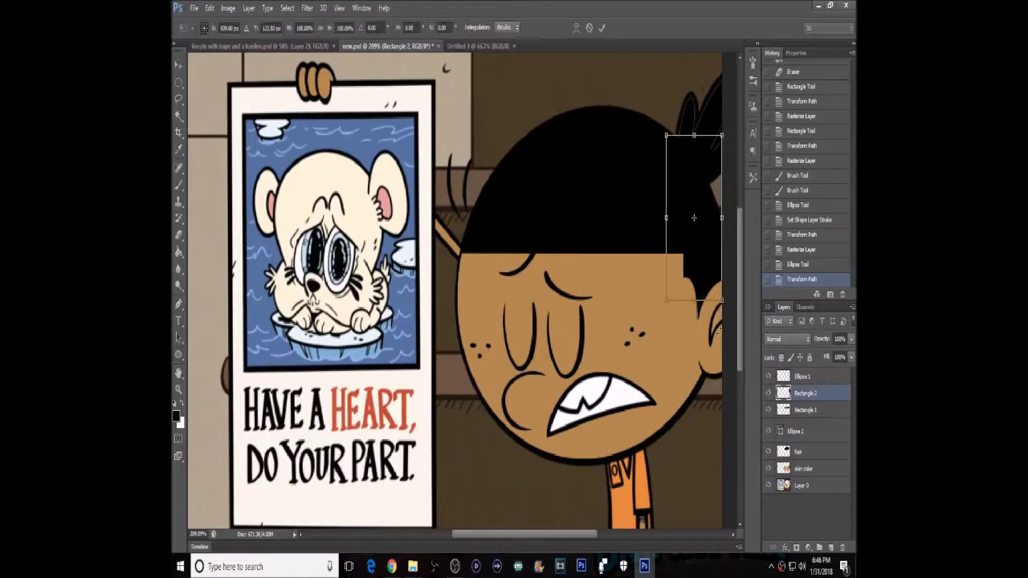
{"action": "left_click", "coordinate": [601, 30]}
- Paint black brush touch-ups along the hair edge
{"action": "key", "text": "b"}
{"action": "scroll", "coordinate": [695, 351], "scroll_direction": "up", "scroll_amount": 3}
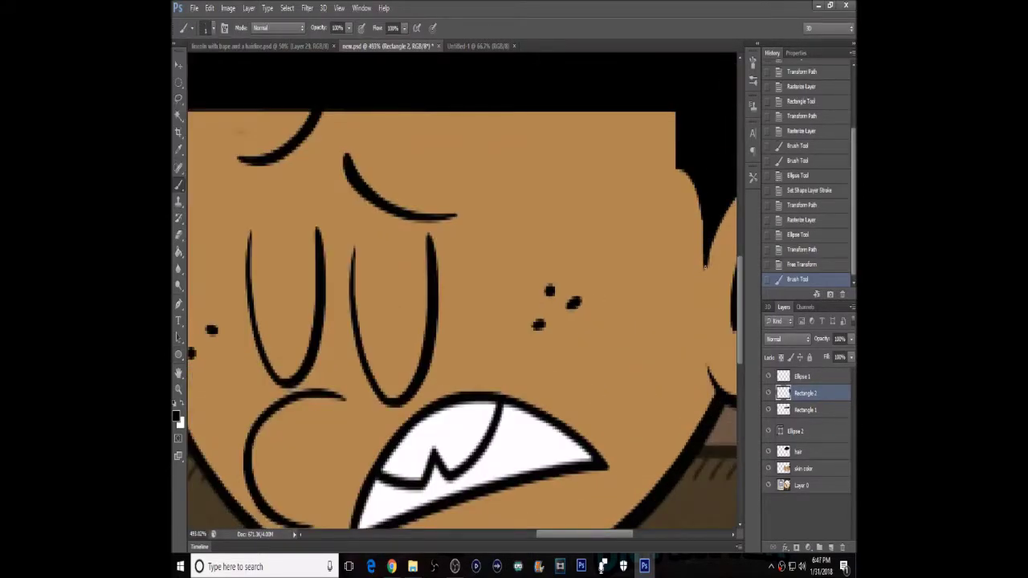
{"action": "left_click", "coordinate": [208, 29]}
{"action": "left_click_drag", "start_coordinate": [687, 152], "coordinate": [706, 221]}
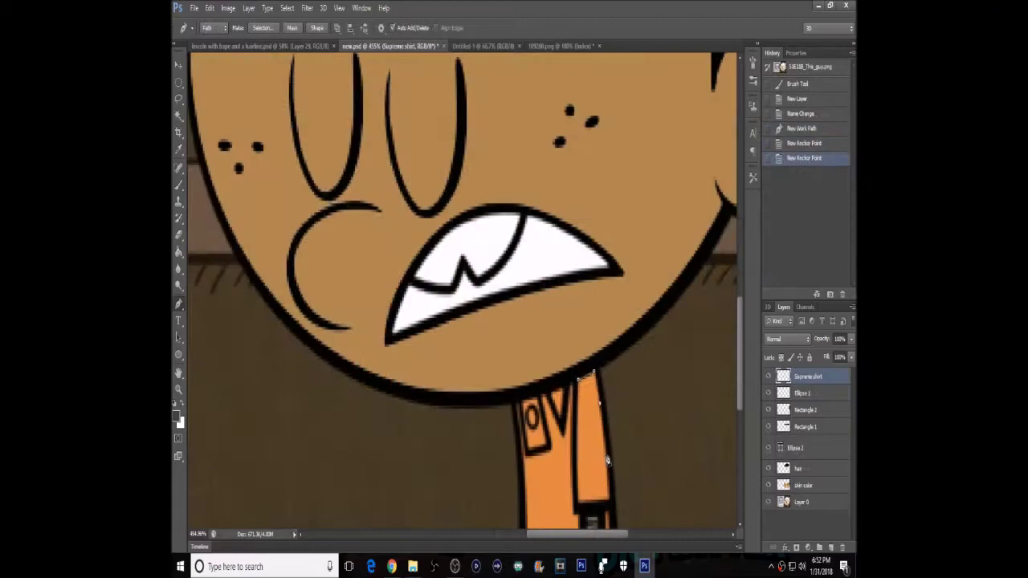
- Close the shirt path, turn it into a selection, and cut the orange strip out
{"action": "left_click", "coordinate": [566, 371]}
{"action": "left_click", "coordinate": [584, 359]}
{"action": "key", "text": "ctrl+Return"}
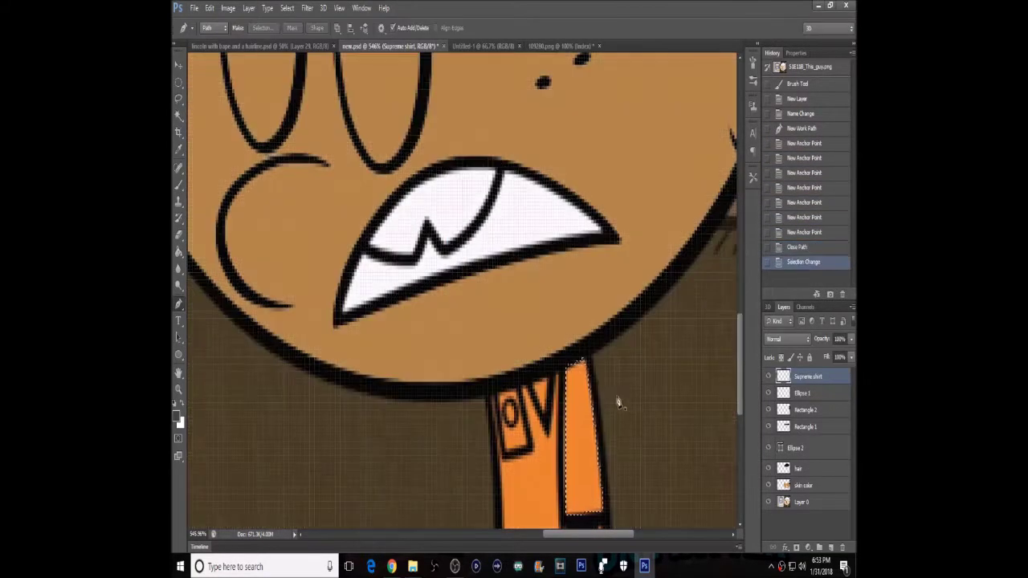
{"action": "left_click", "coordinate": [802, 502]}
{"action": "key", "text": "ctrl+x"}
- Magic Wand the remaining orange shirt areas, cut them away, and deselect
{"action": "scroll", "coordinate": [549, 453], "scroll_direction": "down", "scroll_amount": 2}
{"action": "key", "text": "w"}
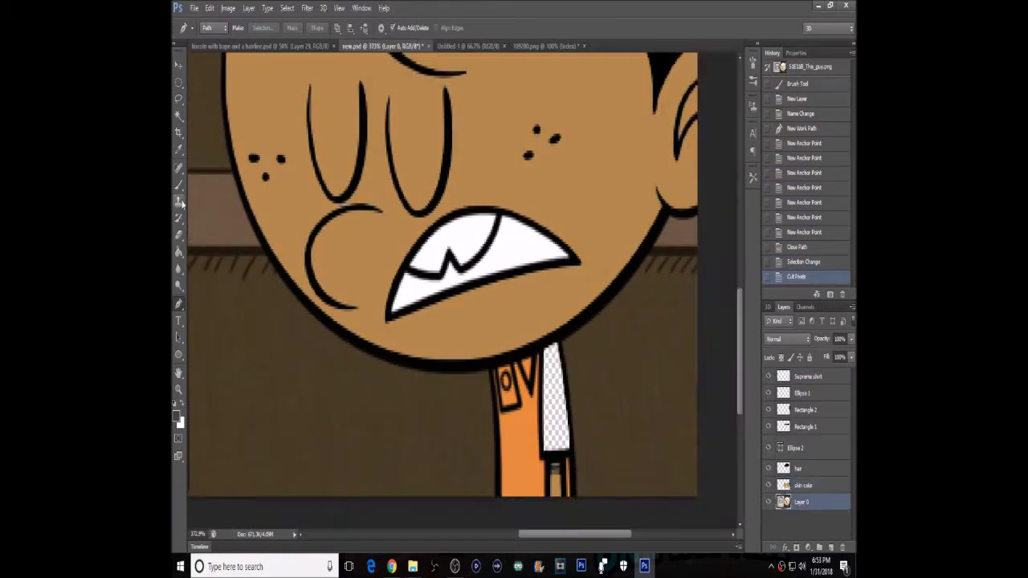
{"action": "left_click", "coordinate": [553, 440]}
{"action": "key", "text": "ctrl+x"}
{"action": "left_click", "coordinate": [499, 384]}
{"action": "key", "text": "ctrl+d"}
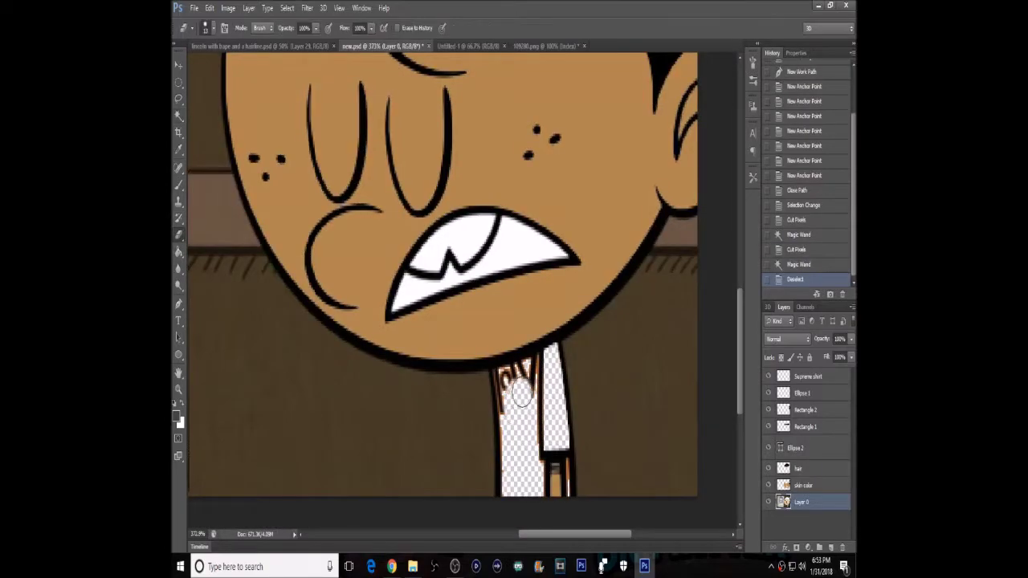
- Erase leftover orange fringe along the shirt edge and collar, undoing one stray stroke
{"action": "left_click_drag", "start_coordinate": [521, 394], "coordinate": [512, 378]}
{"action": "left_click", "coordinate": [206, 27]}
{"action": "scroll", "coordinate": [501, 446], "scroll_direction": "up", "scroll_amount": 3}
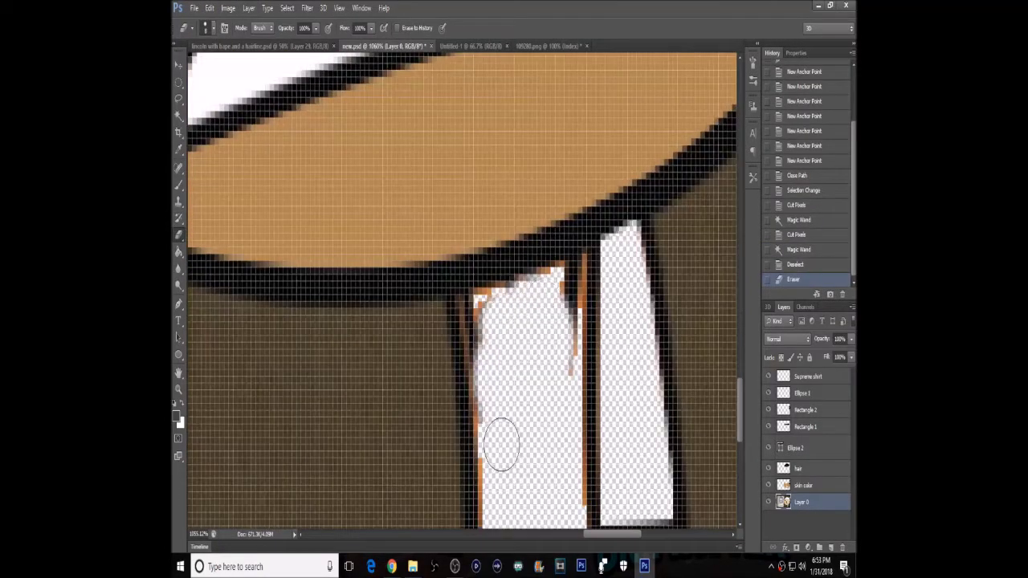
{"action": "left_click_drag", "start_coordinate": [502, 444], "coordinate": [495, 385]}
{"action": "left_click", "coordinate": [205, 27]}
{"action": "left_click_drag", "start_coordinate": [562, 287], "coordinate": [579, 361]}
{"action": "key", "text": "ctrl+z"}
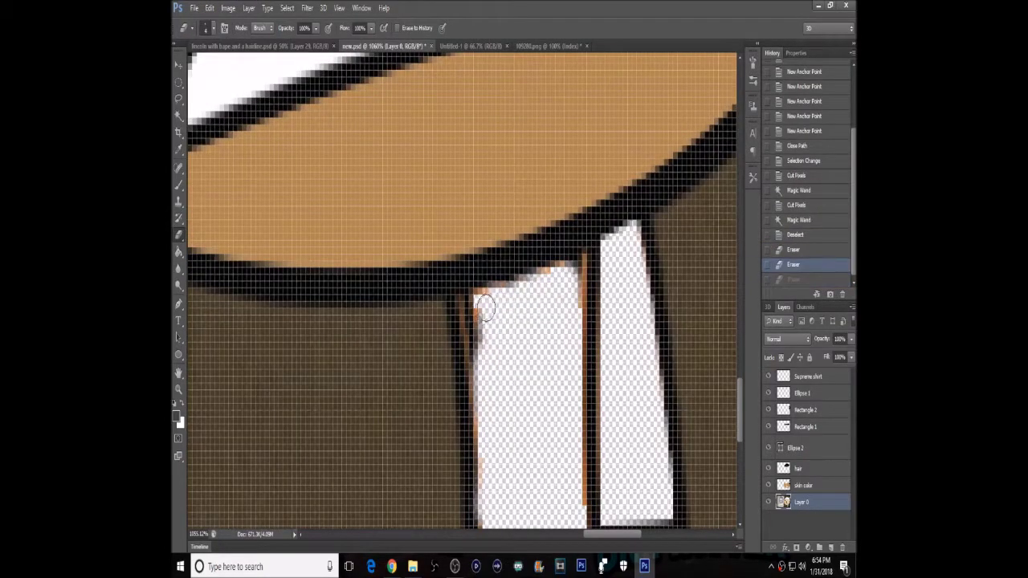
{"action": "left_click_drag", "start_coordinate": [485, 307], "coordinate": [483, 401]}
- Erase the remaining orange pixels and the shirt area below the chin
{"action": "scroll", "coordinate": [485, 386], "scroll_direction": "down", "scroll_amount": 3}
{"action": "mouse_move", "coordinate": [566, 257]}
{"action": "left_mouse_down"}
{"action": "mouse_move", "coordinate": [574, 144]}
{"action": "mouse_move", "coordinate": [573, 248]}
{"action": "left_mouse_up"}
{"action": "scroll", "coordinate": [573, 152], "scroll_direction": "down", "scroll_amount": 2}
{"action": "scroll", "coordinate": [610, 289], "scroll_direction": "down", "scroll_amount": 2}
{"action": "scroll", "coordinate": [643, 332], "scroll_direction": "up", "scroll_amount": 2}
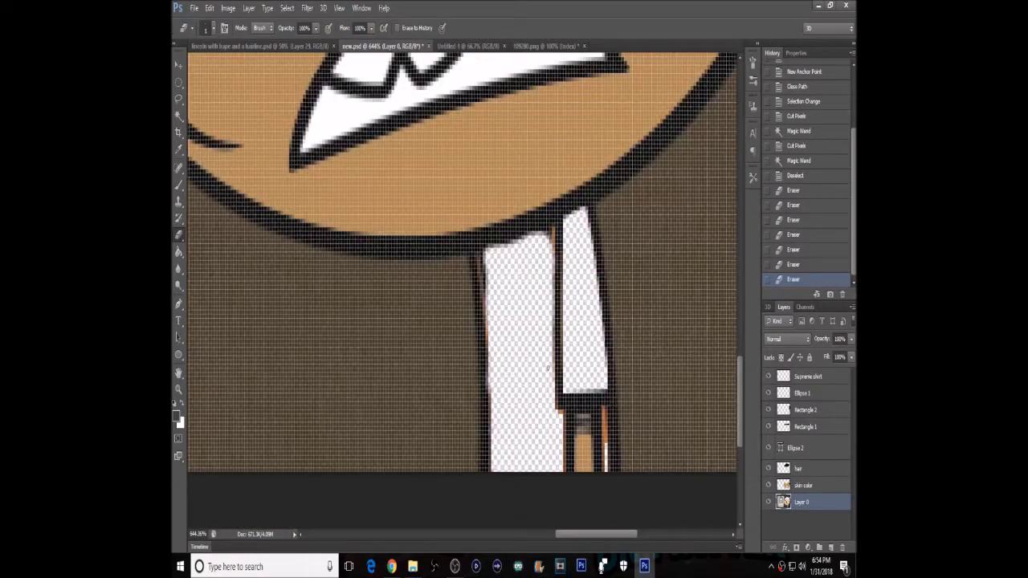
{"action": "key", "text": "ctrl+z"}
{"action": "left_click_drag", "start_coordinate": [563, 475], "coordinate": [564, 418]}
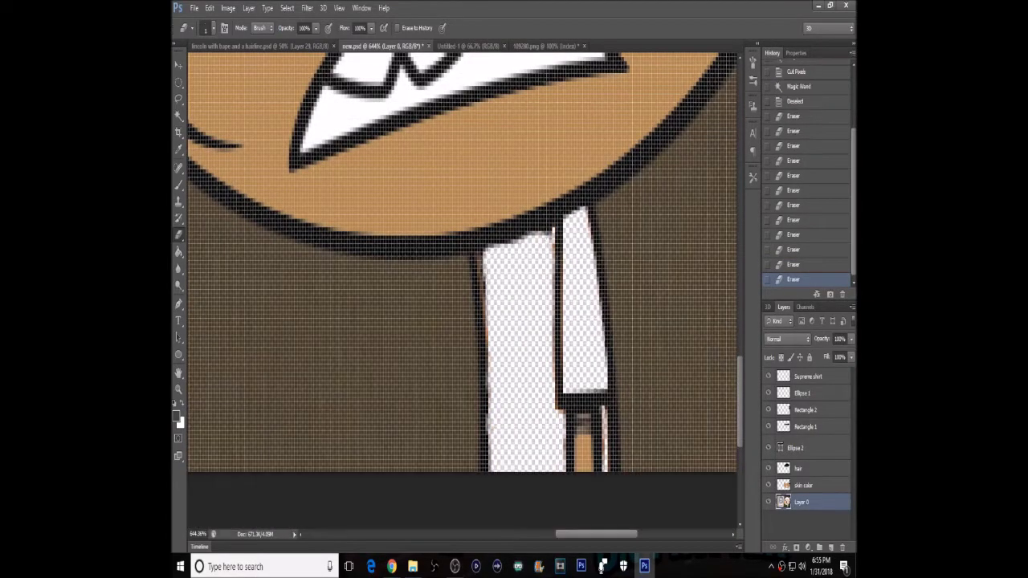
- Close the extra PNG without saving and open bape-camo.jpg
{"action": "left_click", "coordinate": [584, 46]}
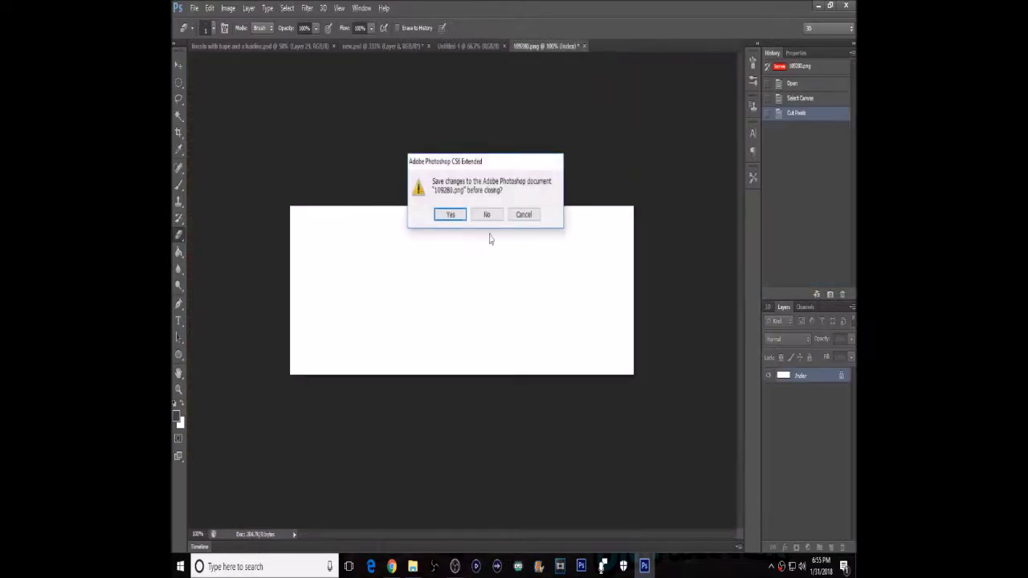
{"action": "left_click", "coordinate": [487, 214]}
{"action": "key", "text": "ctrl+o"}
{"action": "double_click", "coordinate": [549, 366]}
- Copy the camo pattern into new.psd and send it below the boy's layer
{"action": "key", "text": "ctrl+a"}
{"action": "key", "text": "ctrl+c"}
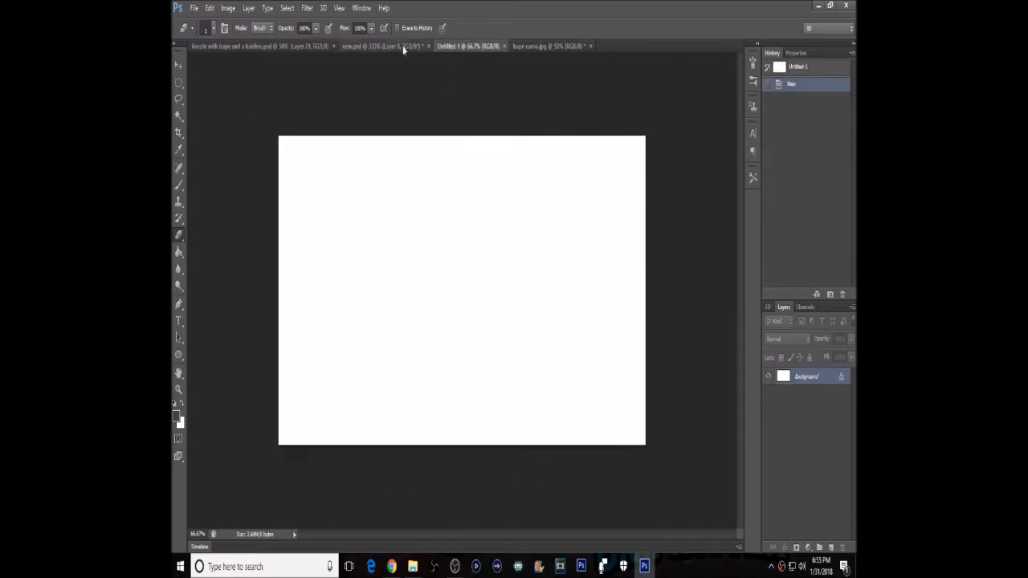
{"action": "left_click", "coordinate": [389, 46]}
{"action": "key", "text": "ctrl+v"}
{"action": "key", "text": "ctrl+j"}
{"action": "key", "text": "ctrl+z"}
{"action": "key", "text": "ctrl+["}
- Scale the camo layer down to fill the shirt strip under the chin
{"action": "key", "text": "ctrl+minus"}
{"action": "key", "text": "ctrl+minus"}
{"action": "key", "text": "ctrl+t"}
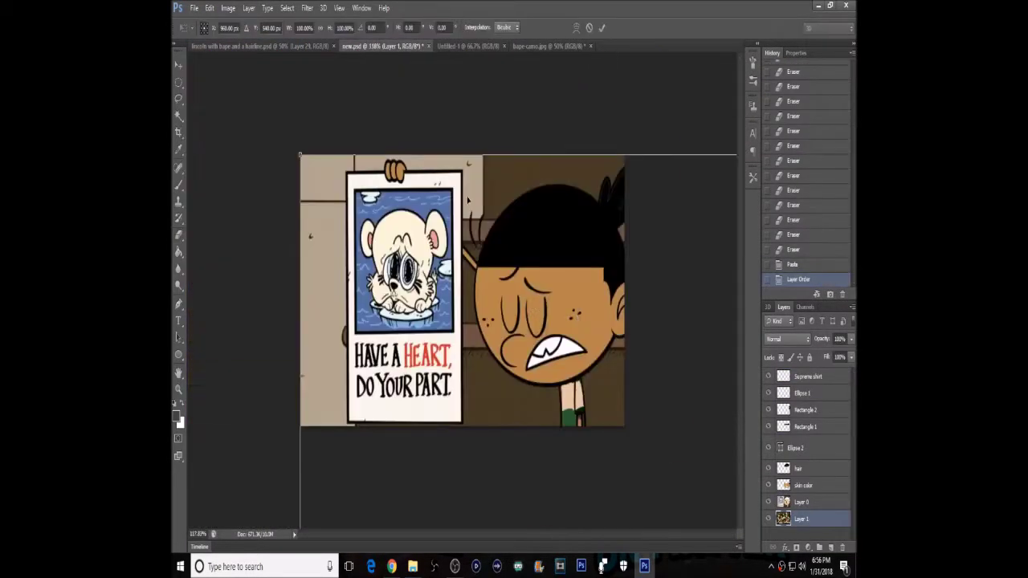
{"action": "left_click_drag", "start_coordinate": [680, 539], "coordinate": [693, 509]}
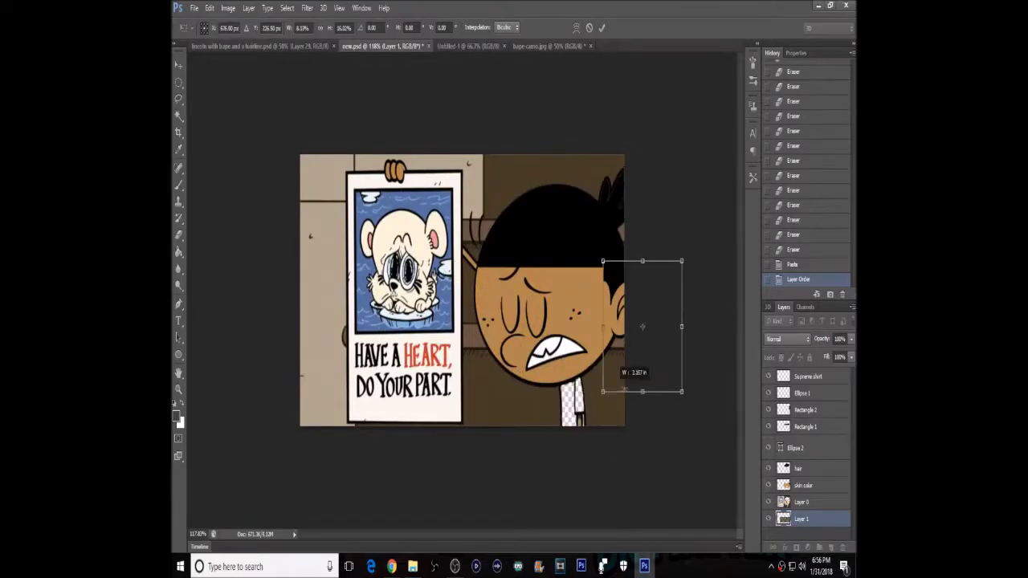
{"action": "key", "text": "ctrl+plus"}
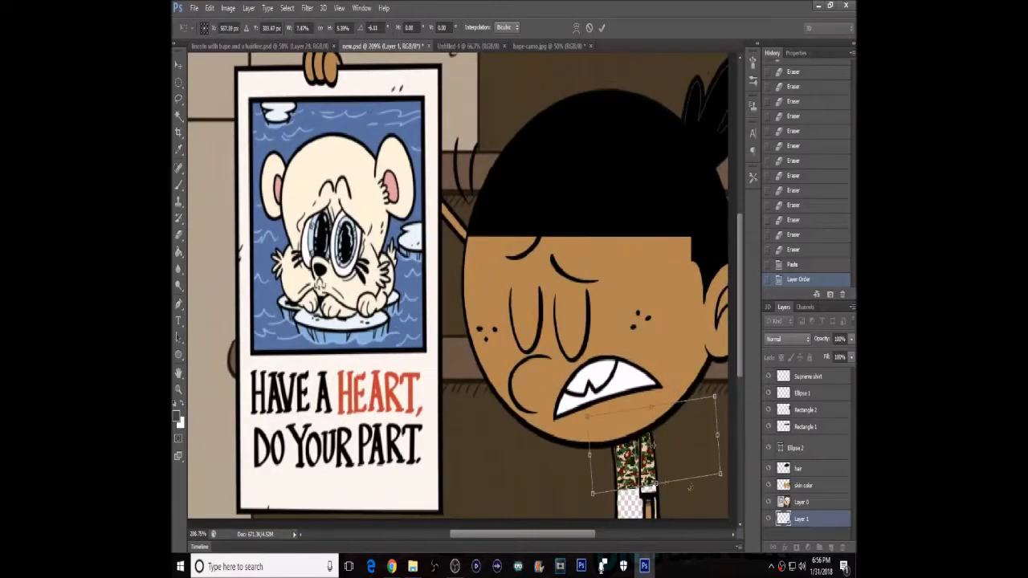
{"action": "key", "text": "Return"}
{"action": "key", "text": "e"}
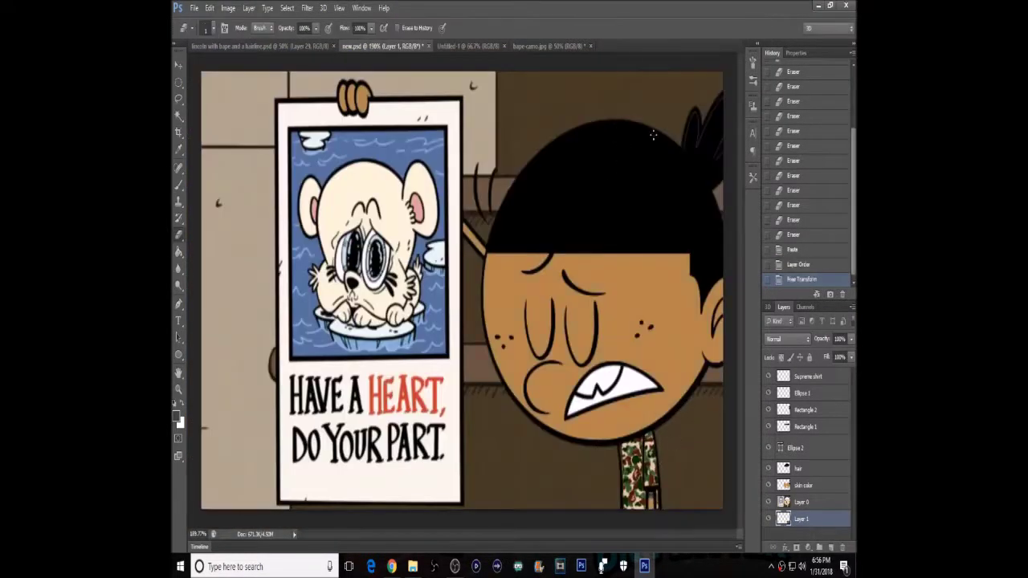
- In the browser, search for 'a bathing ape logo' refined with 'white'
{"action": "left_click", "coordinate": [391, 566]}
{"action": "type", "text": "a bathing ape logo"}
{"action": "key", "text": "Return"}
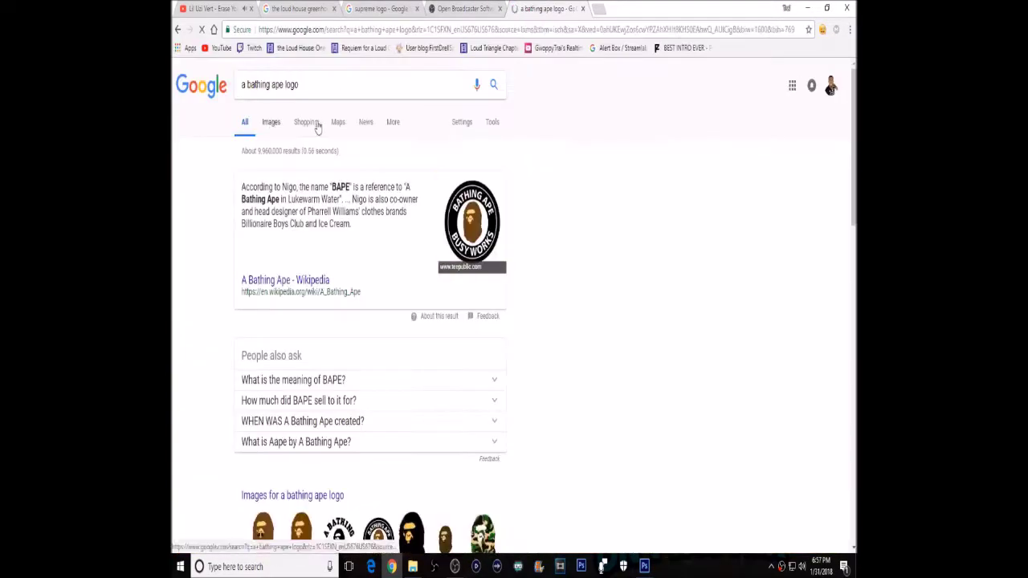
{"action": "scroll", "coordinate": [241, 241], "scroll_direction": "down", "scroll_amount": 10}
{"action": "scroll", "coordinate": [186, 253], "scroll_direction": "up", "scroll_amount": 3}
{"action": "scroll", "coordinate": [186, 253], "scroll_direction": "up", "scroll_amount": 4}
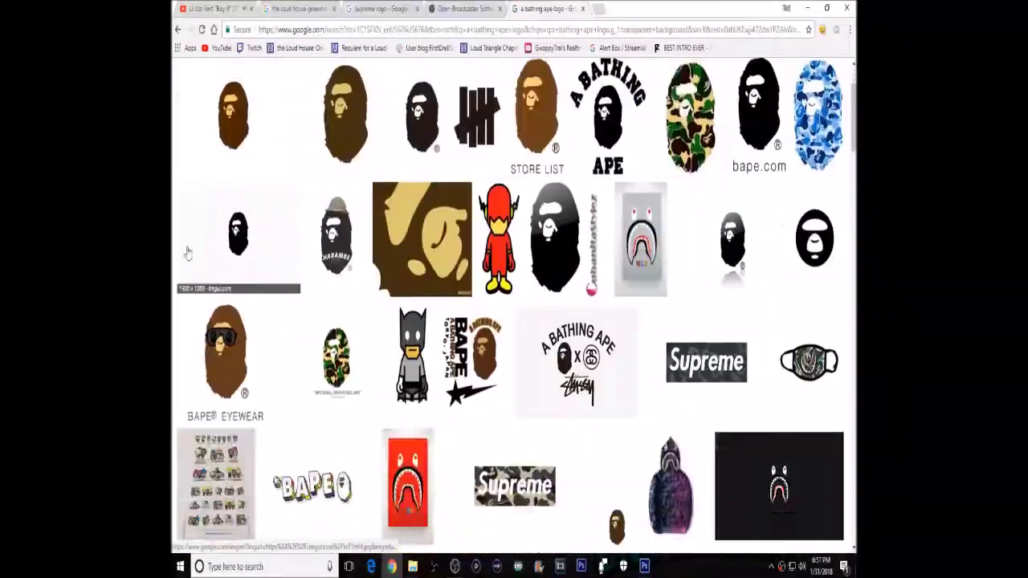
{"action": "type", "text": "white"}
{"action": "key", "text": "Return"}
- Preview the logo results and open the full-size arched A Bathing Ape logo
{"action": "scroll", "coordinate": [507, 322], "scroll_direction": "down", "scroll_amount": 5}
{"action": "left_click", "coordinate": [221, 321]}
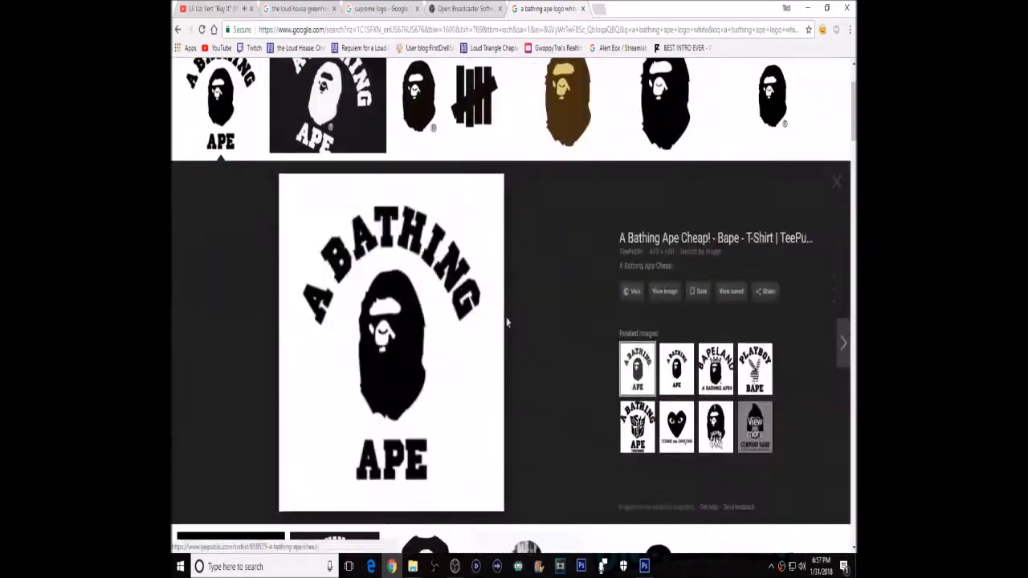
{"action": "left_click", "coordinate": [637, 426]}
{"action": "left_click", "coordinate": [637, 368]}
{"action": "right_click", "coordinate": [391, 337]}
{"action": "left_click", "coordinate": [434, 378]}
- Save the logo image from the browser and close the camo document
{"action": "key", "text": "Return"}
{"action": "left_click", "coordinate": [645, 566]}
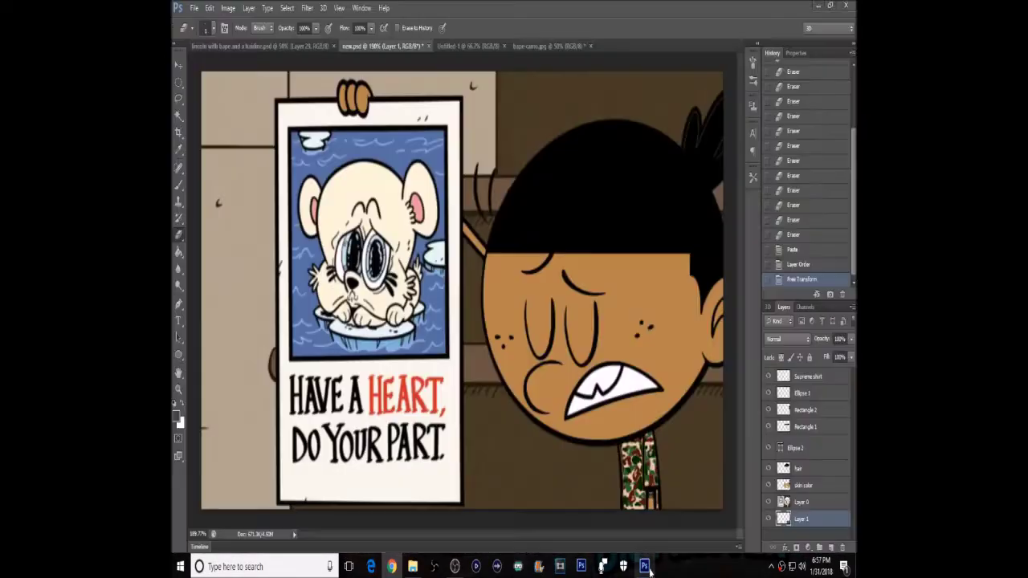
{"action": "left_click", "coordinate": [546, 46]}
{"action": "key", "text": "ctrl+w"}
{"action": "left_click", "coordinate": [378, 45]}
- Open the saved logo, unlock its Background, and cut away the white background
{"action": "key", "text": "ctrl+o"}
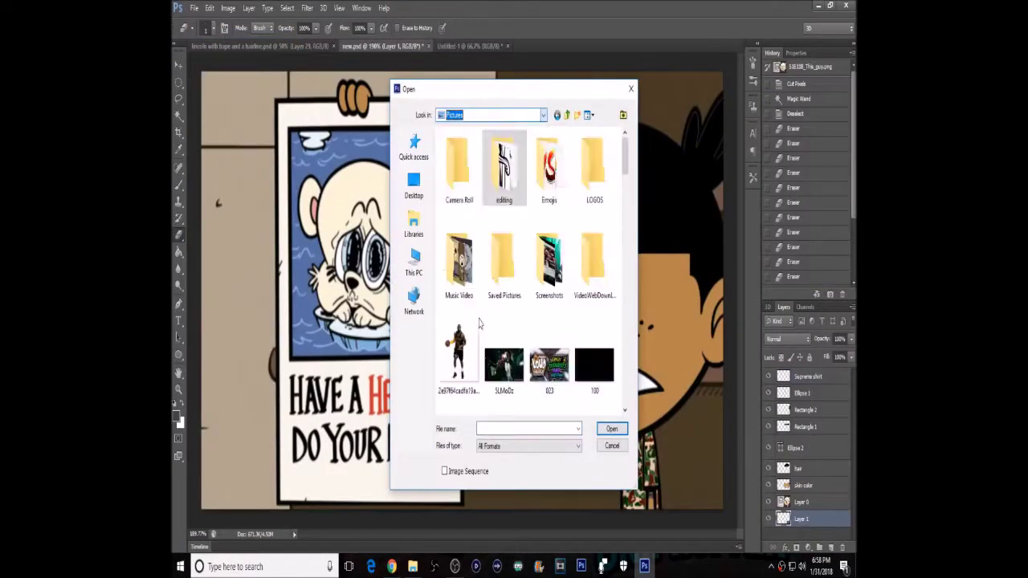
{"action": "double_click", "coordinate": [470, 291]}
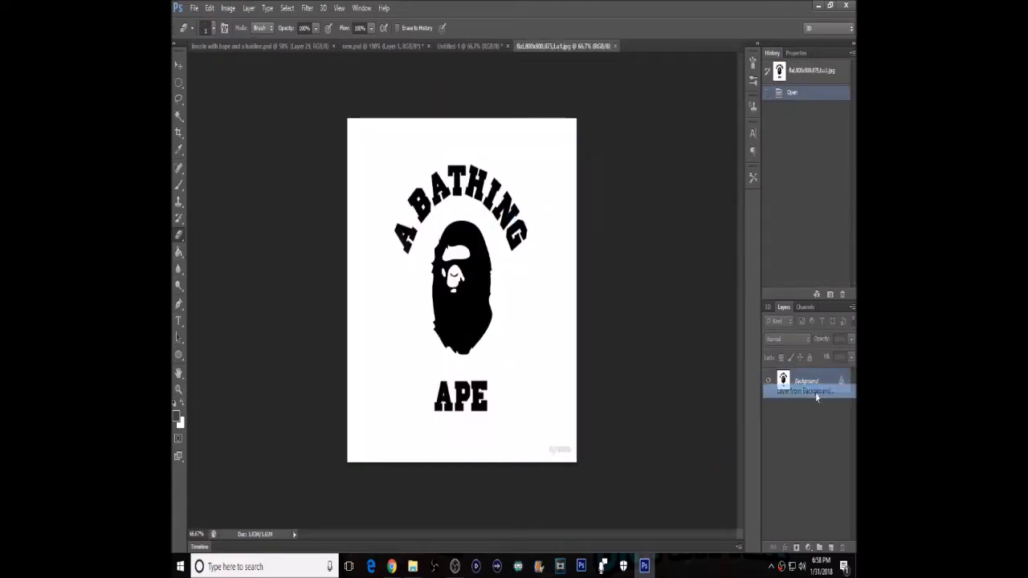
{"action": "left_click", "coordinate": [816, 391]}
{"action": "key", "text": "Return"}
{"action": "key", "text": "w"}
{"action": "left_click", "coordinate": [562, 426]}
{"action": "key", "text": "ctrl+x"}
- Fill the ape head and letters N, G, A, B, A, P, E white with Paint Bucket
{"action": "left_click", "coordinate": [177, 416]}
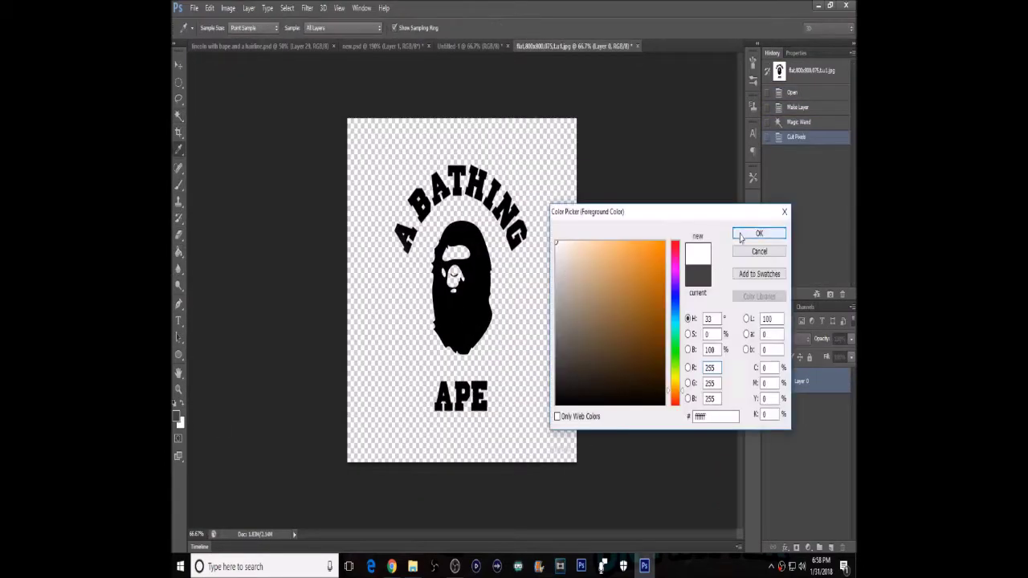
{"action": "left_click", "coordinate": [740, 235]}
{"action": "key", "text": "g"}
{"action": "left_click", "coordinate": [462, 305]}
{"action": "left_click", "coordinate": [518, 233]}
{"action": "left_click", "coordinate": [508, 205]}
{"action": "left_click", "coordinate": [419, 204]}
{"action": "left_click", "coordinate": [404, 237]}
{"action": "left_click", "coordinate": [444, 396]}
{"action": "left_click", "coordinate": [461, 396]}
{"action": "left_click", "coordinate": [479, 396]}
- Copy the whole white logo and return to new.psd
{"action": "scroll", "coordinate": [473, 291], "scroll_direction": "up", "scroll_amount": 5}
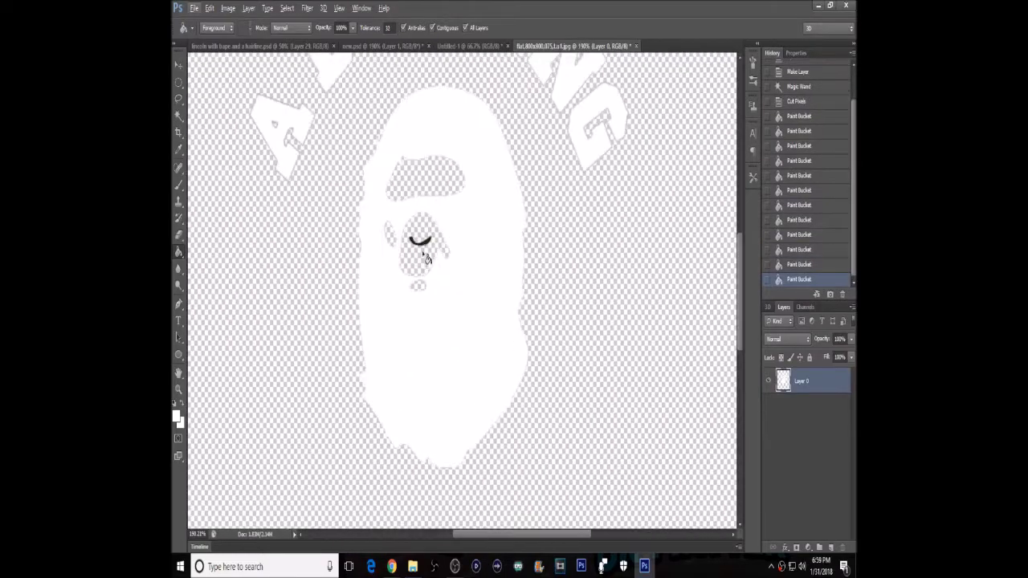
{"action": "key", "text": "ctrl+a"}
{"action": "key", "text": "ctrl+c"}
{"action": "left_click", "coordinate": [382, 45]}
- Paste the ape logo and scale it down to sit on the boy's camo shirt
{"action": "key", "text": "ctrl+v"}
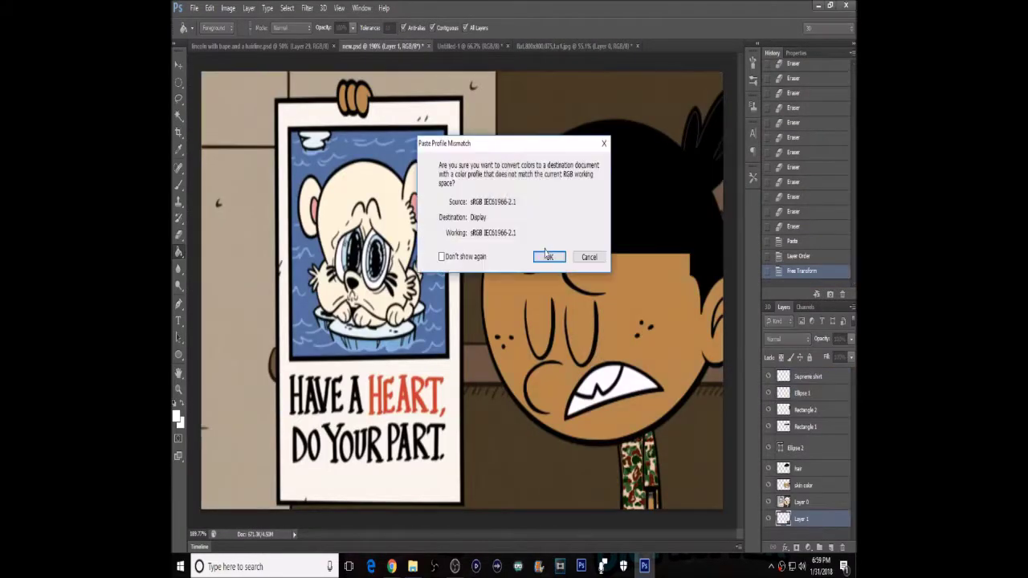
{"action": "key", "text": "Return"}
{"action": "key", "text": "ctrl+t"}
{"action": "scroll", "coordinate": [549, 252], "scroll_direction": "down", "scroll_amount": 3}
{"action": "left_click_drag", "start_coordinate": [659, 268], "coordinate": [585, 320]}
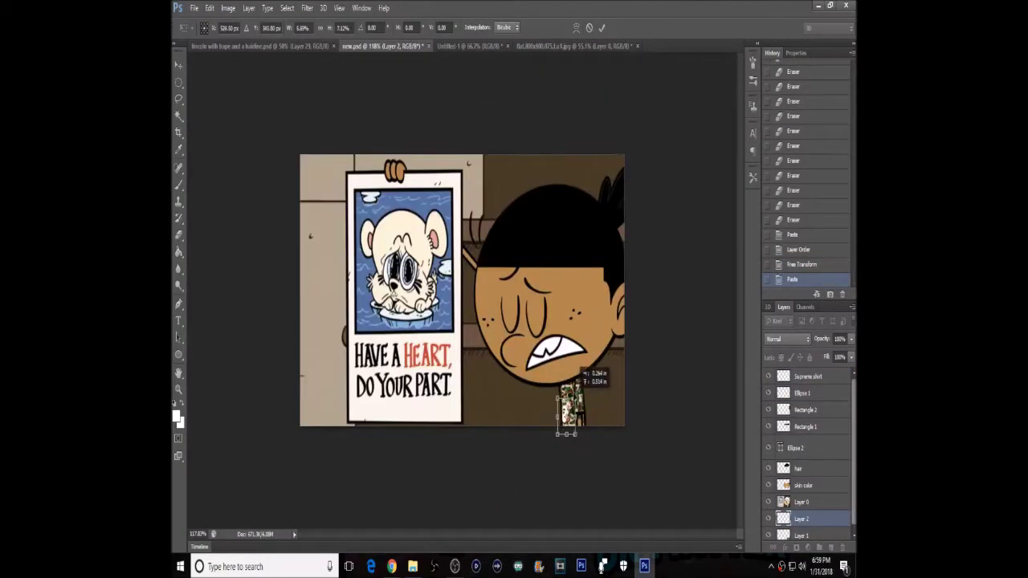
{"action": "scroll", "coordinate": [583, 375], "scroll_direction": "up", "scroll_amount": 4}
{"action": "left_click_drag", "start_coordinate": [618, 418], "coordinate": [612, 424]}
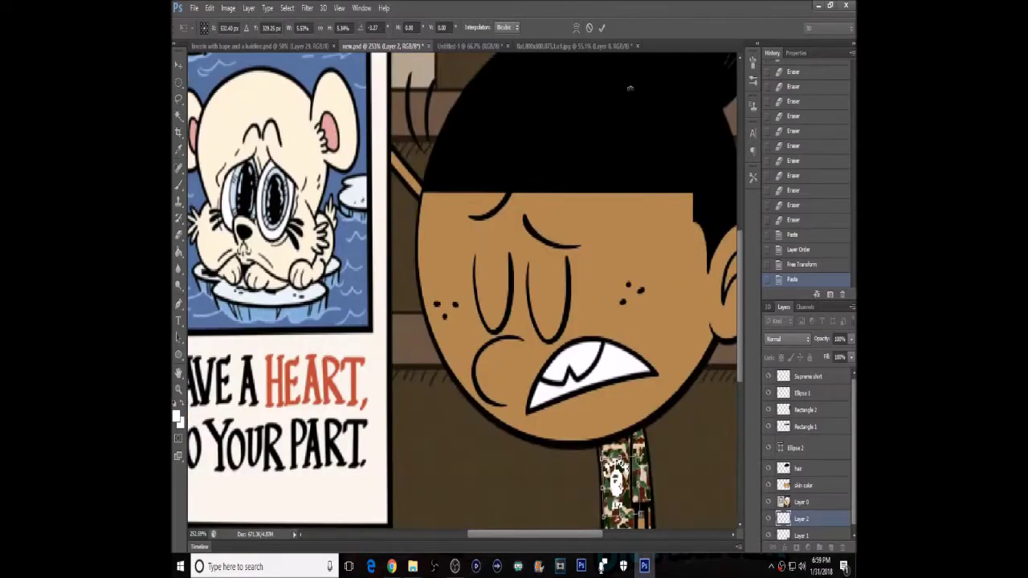
{"action": "key", "text": "Return"}
- Apply the Sharpen filter to the logo layer twice
{"action": "left_click", "coordinate": [308, 9]}
{"action": "left_click", "coordinate": [398, 162]}
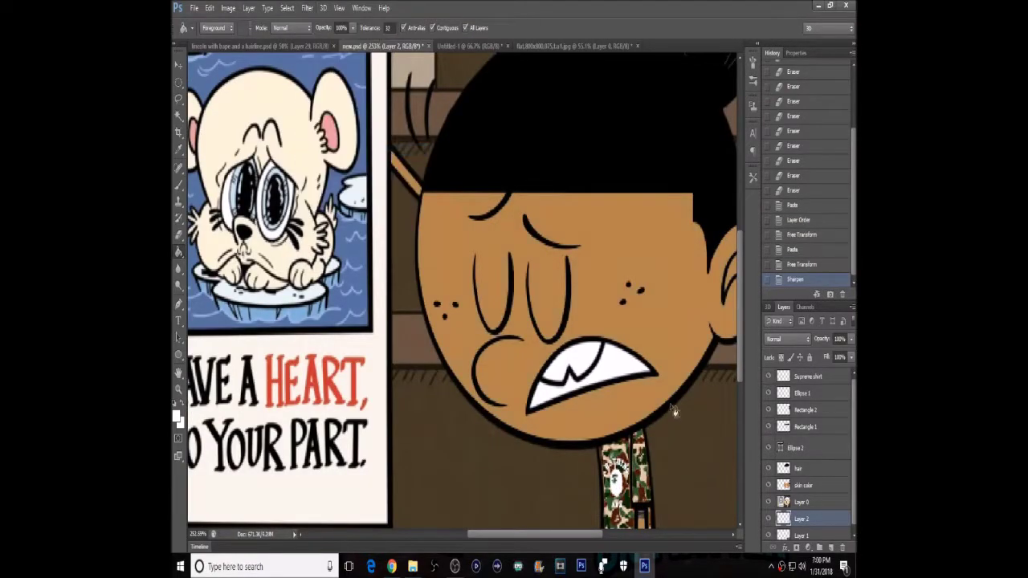
{"action": "left_click", "coordinate": [307, 8]}
{"action": "left_click", "coordinate": [409, 173]}
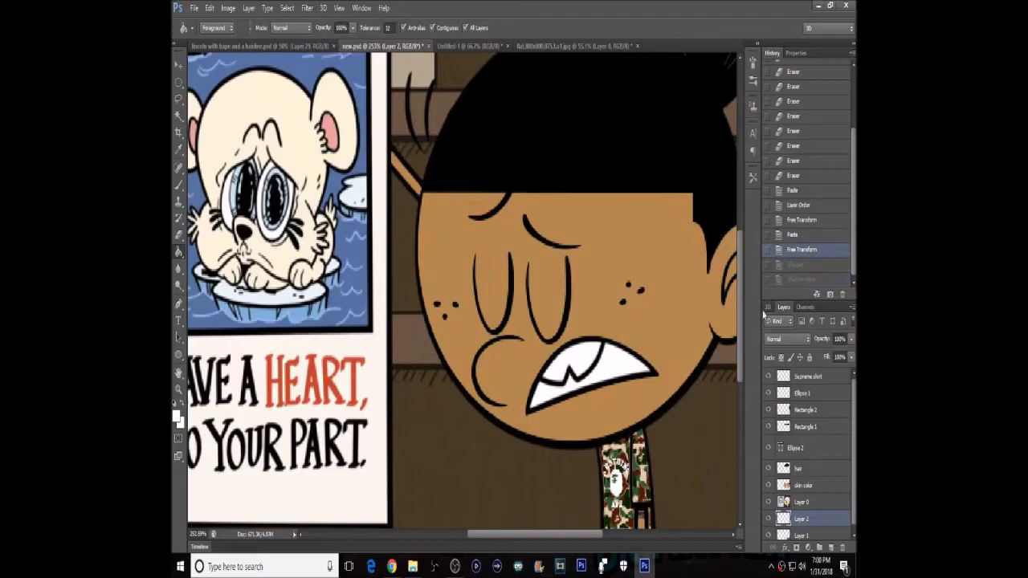
{"action": "scroll", "coordinate": [649, 491], "scroll_direction": "up", "scroll_amount": 3}
{"action": "scroll", "coordinate": [649, 491], "scroll_direction": "down", "scroll_amount": 2}
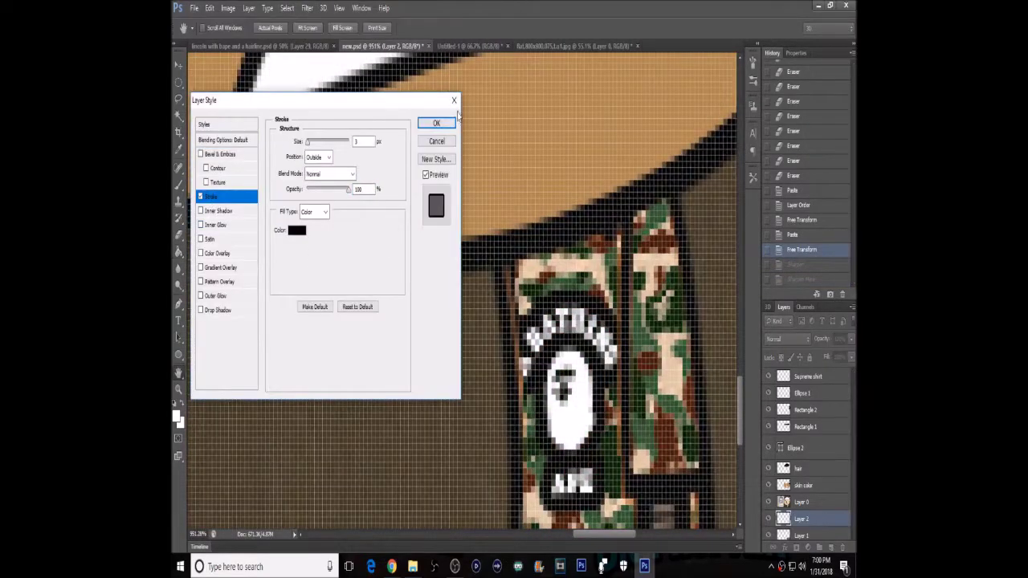
{"action": "scroll", "coordinate": [632, 367], "scroll_direction": "down", "scroll_amount": 3}
{"action": "scroll", "coordinate": [632, 367], "scroll_direction": "down", "scroll_amount": 1}
- Delete the unused Supreme shirt layer, undoing an accidental colour inversion
{"action": "key", "text": "Delete"}
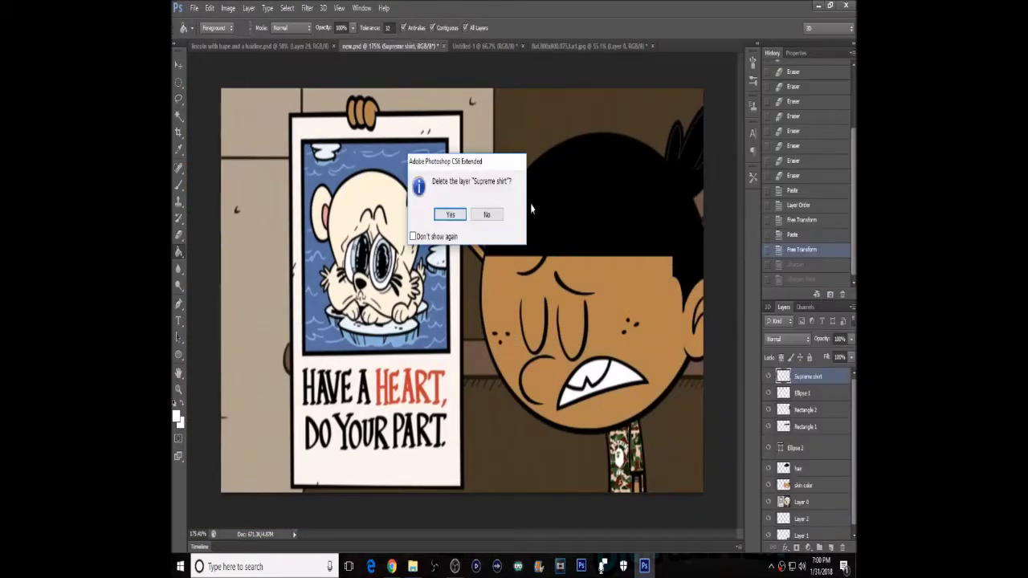
{"action": "left_click", "coordinate": [452, 214]}
{"action": "key", "text": "ctrl+i"}
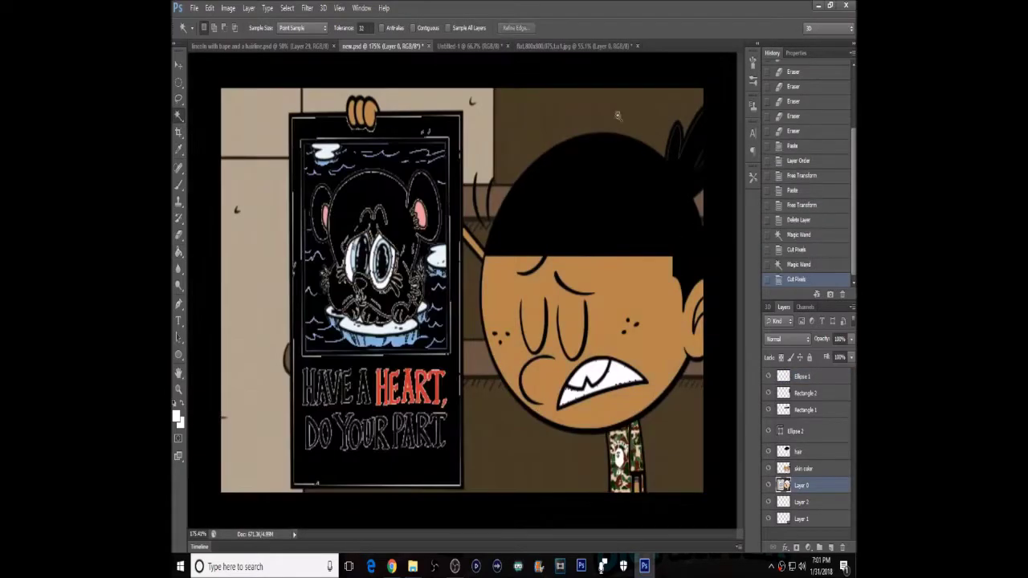
{"action": "key", "text": "ctrl+z"}
- Reset to default colours and swap them so white is the foreground
{"action": "key", "text": "i"}
{"action": "left_click", "coordinate": [177, 415]}
{"action": "key", "text": "Escape"}
{"action": "key", "text": "d"}
{"action": "key", "text": "w"}
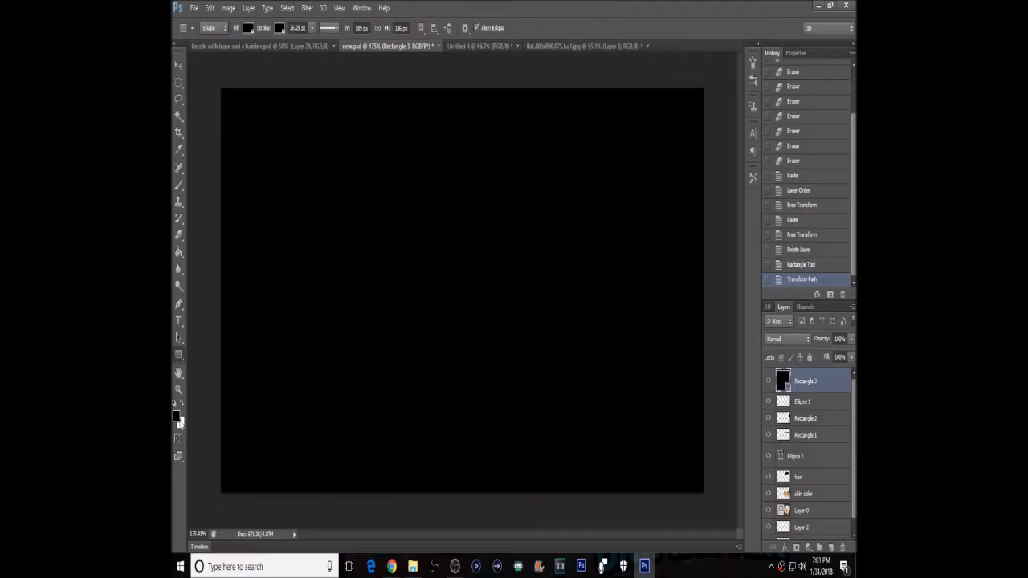
{"action": "key", "text": "x"}
- Draw a rectangle over the poster's text area with white fill and black stroke
{"action": "left_click_drag", "start_coordinate": [300, 361], "coordinate": [453, 477]}
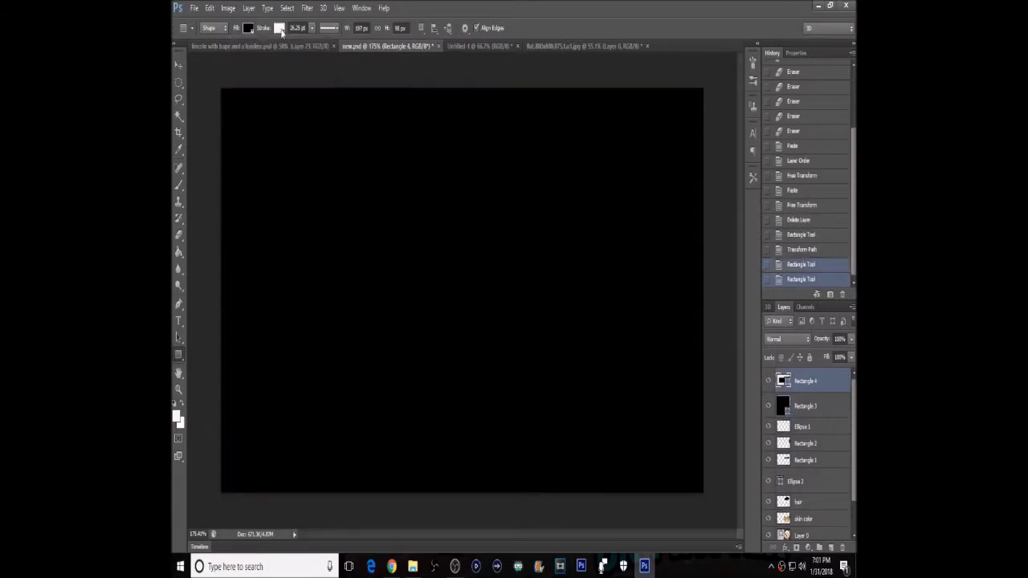
{"action": "left_click", "coordinate": [248, 27]}
{"action": "left_click", "coordinate": [210, 94]}
{"action": "left_click", "coordinate": [194, 7]}
- Close the flat 800x800 image and open the rapper cartoon from Pictures
{"action": "left_click", "coordinate": [562, 45]}
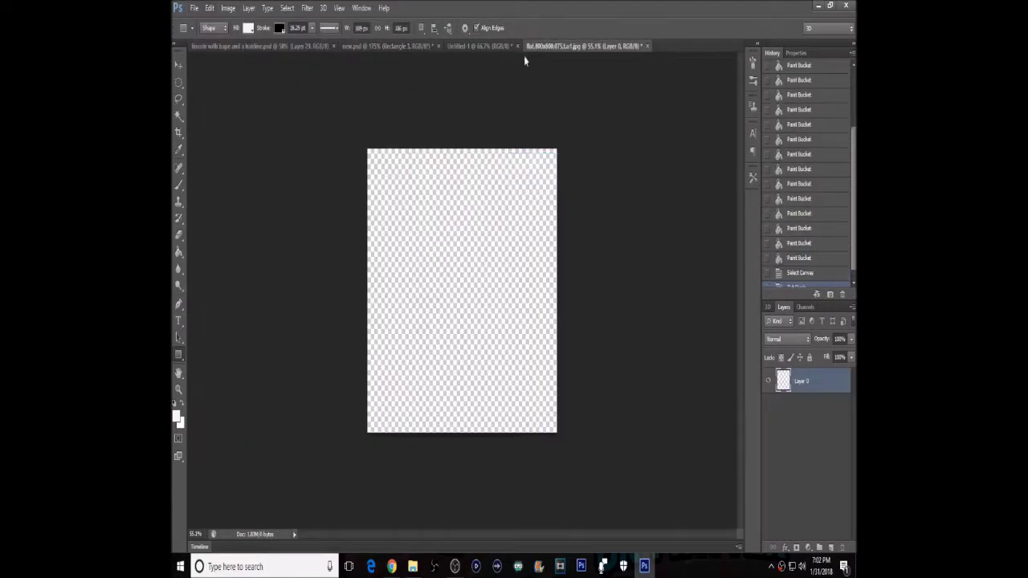
{"action": "key", "text": "ctrl+w"}
{"action": "left_click", "coordinate": [194, 8]}
{"action": "left_click", "coordinate": [218, 39]}
{"action": "left_click", "coordinate": [472, 323]}
{"action": "double_click", "coordinate": [546, 390]}
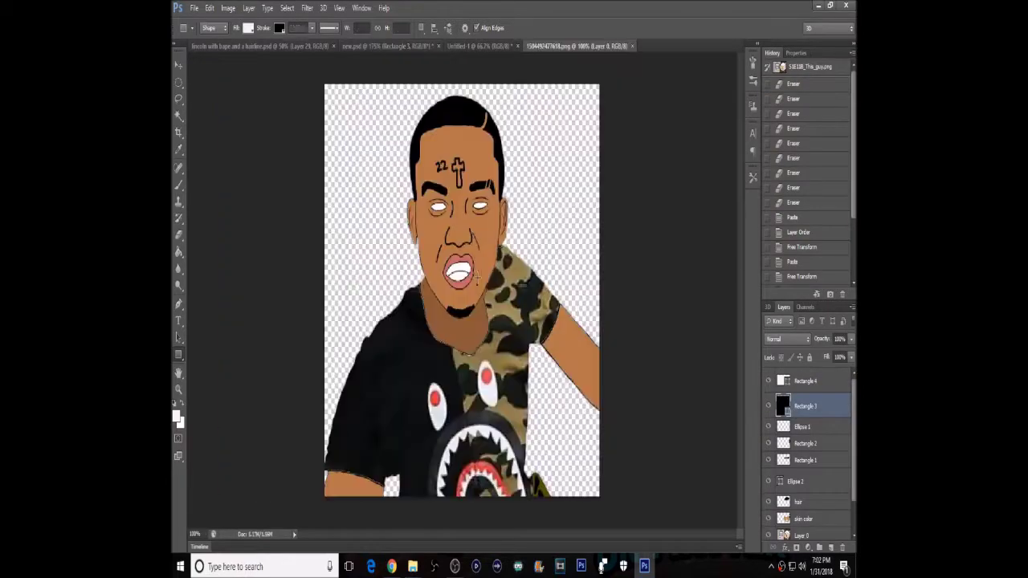
- Copy the rapper image into new.psd above Rectangle 4 and shrink it into the poster frame
{"action": "key", "text": "ctrl+a"}
{"action": "key", "text": "ctrl+c"}
{"action": "left_click", "coordinate": [382, 46]}
{"action": "key", "text": "ctrl+v"}
{"action": "left_click_drag", "start_coordinate": [823, 408], "coordinate": [803, 376]}
{"action": "key", "text": "ctrl+t"}
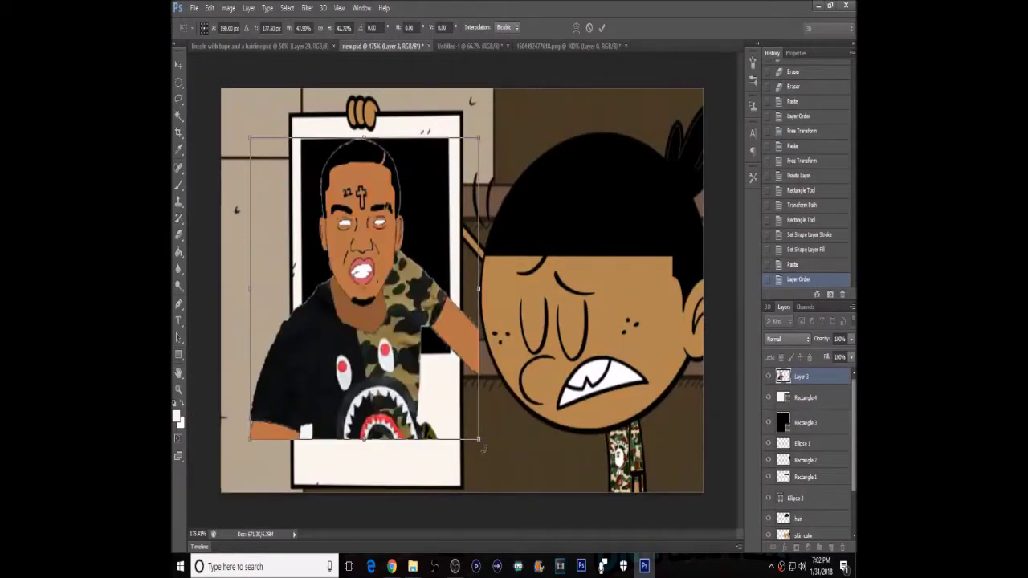
{"action": "left_click_drag", "start_coordinate": [248, 440], "coordinate": [302, 354]}
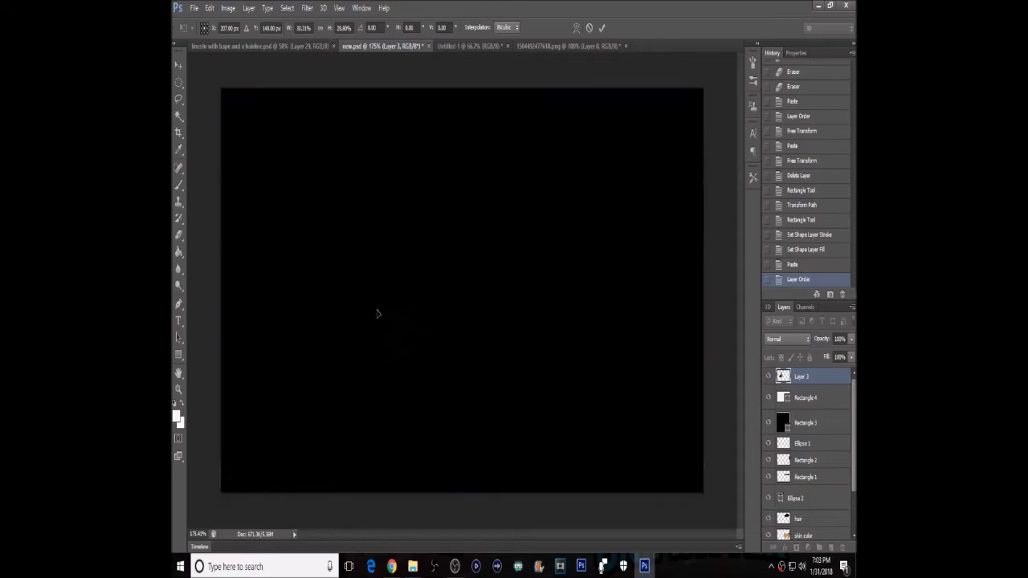
{"action": "left_click", "coordinate": [601, 28]}
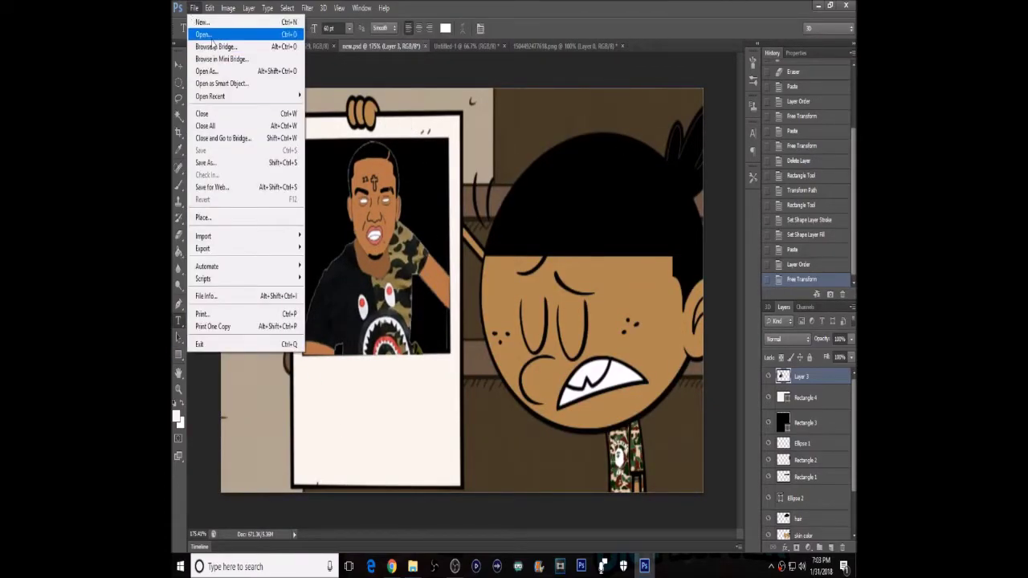
{"action": "left_click", "coordinate": [322, 395]}
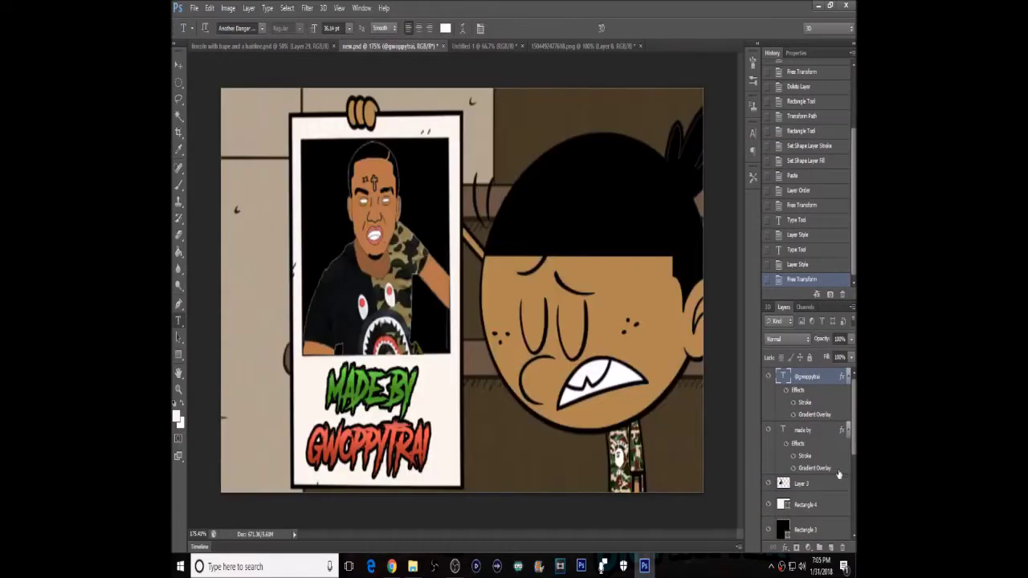
{"action": "double_click", "coordinate": [830, 462]}
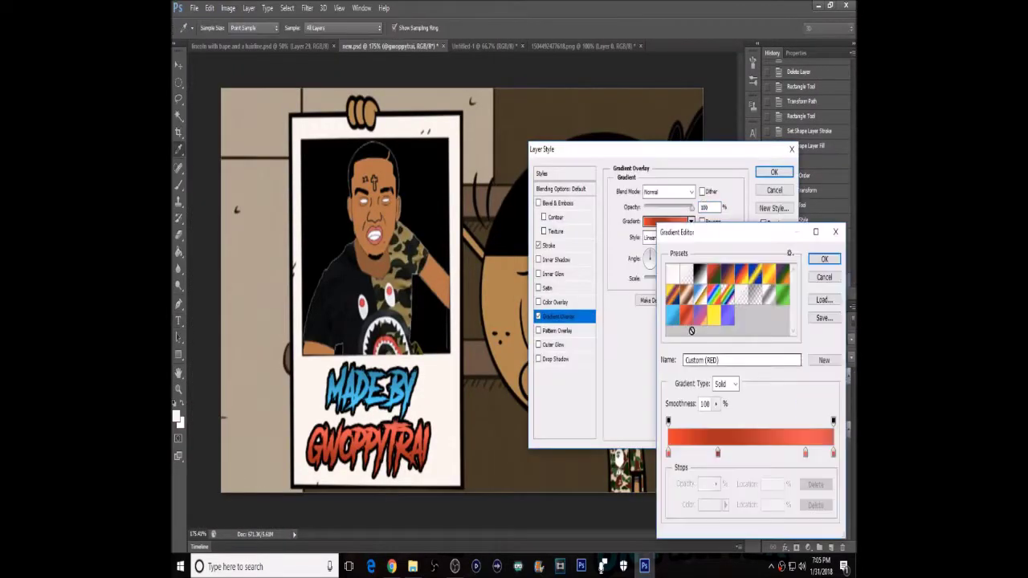
{"action": "left_click", "coordinate": [195, 8]}
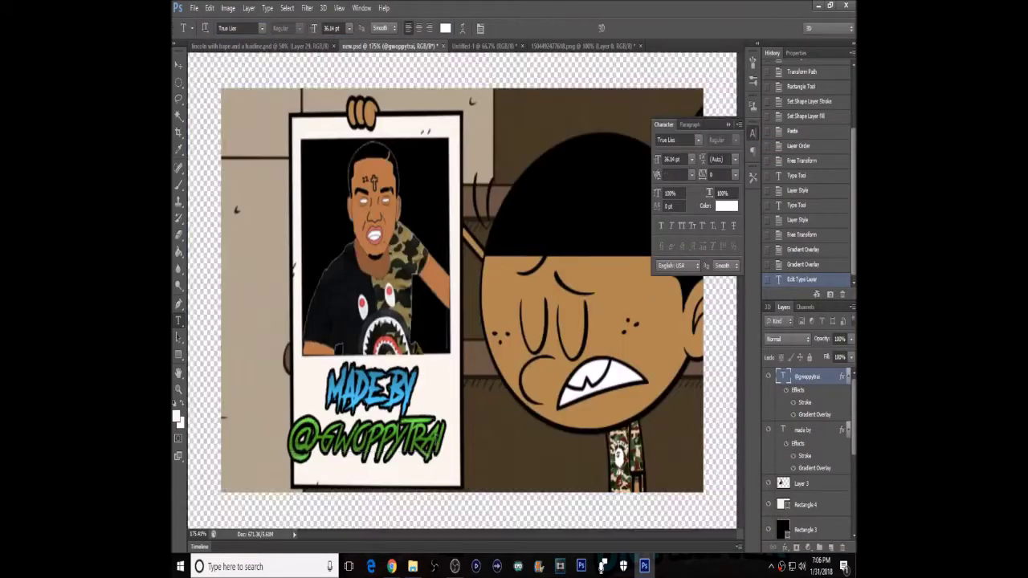
{"action": "left_click", "coordinate": [194, 8]}
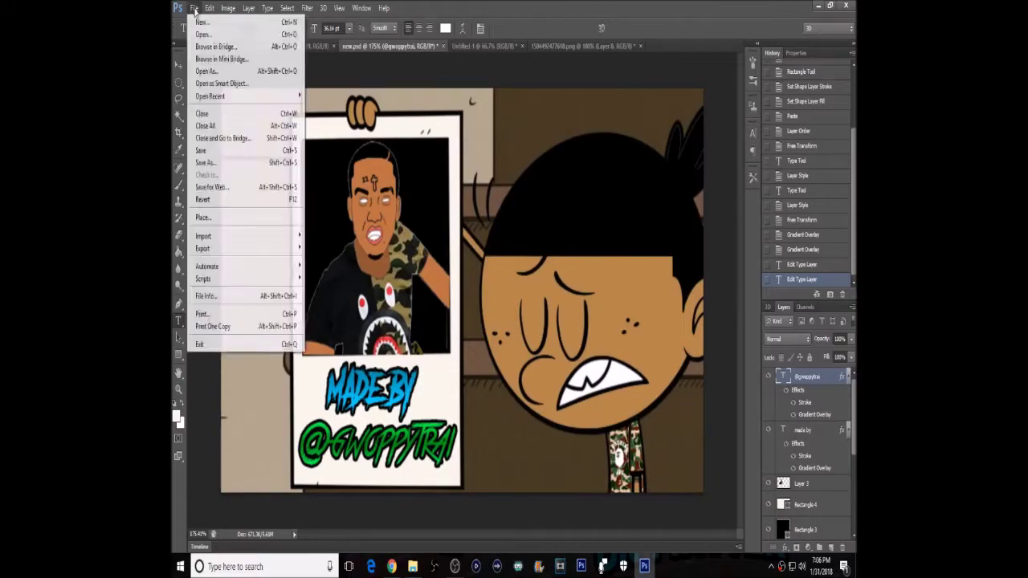
{"action": "left_click", "coordinate": [205, 131]}
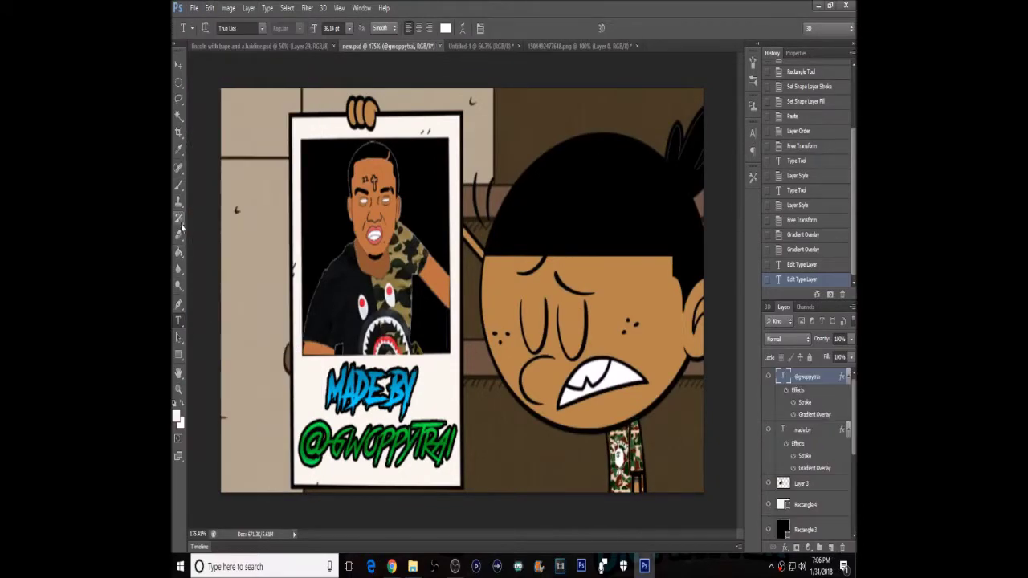
- Trace the boy's hair outline with Pen anchors across its top and left edge
{"action": "key", "text": "p"}
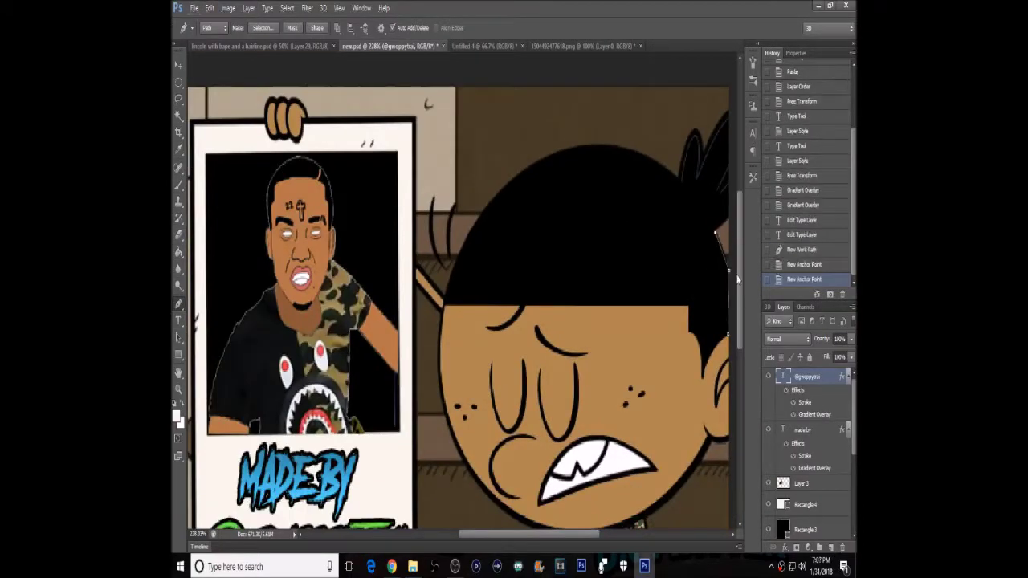
{"action": "scroll", "coordinate": [694, 203], "scroll_direction": "up", "scroll_amount": 3}
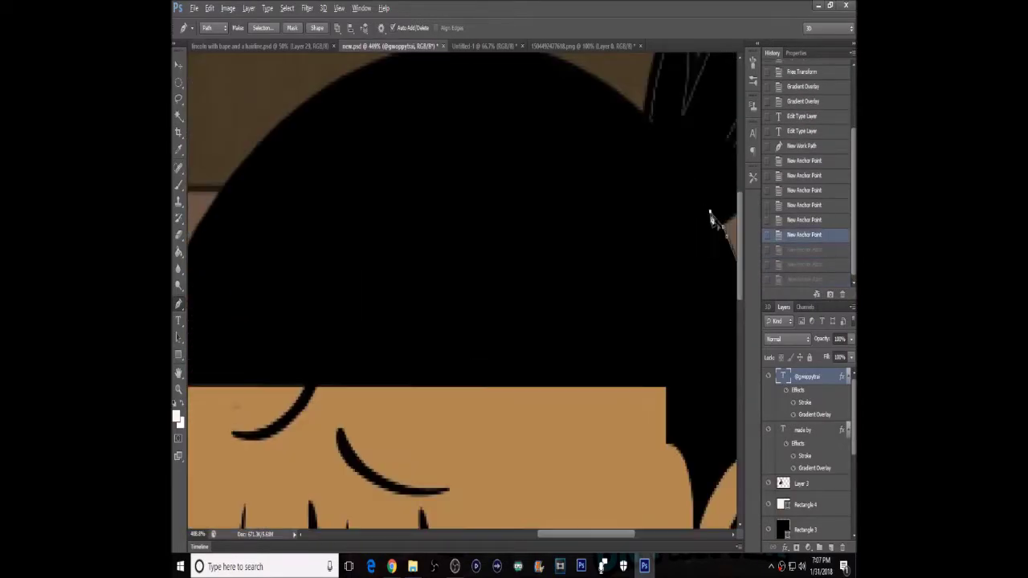
{"action": "left_click", "coordinate": [676, 152]}
{"action": "left_click", "coordinate": [646, 112]}
{"action": "left_click", "coordinate": [634, 96]}
{"action": "scroll", "coordinate": [630, 120], "scroll_direction": "down", "scroll_amount": 2}
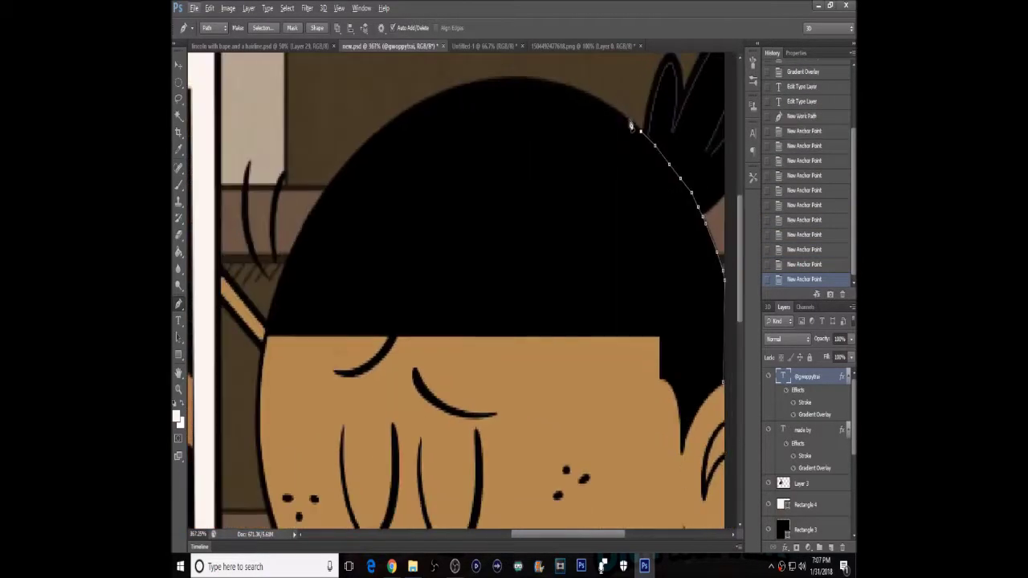
{"action": "scroll", "coordinate": [596, 104], "scroll_direction": "down", "scroll_amount": 2}
{"action": "left_click", "coordinate": [558, 87]}
{"action": "scroll", "coordinate": [522, 92], "scroll_direction": "up", "scroll_amount": 1}
{"action": "left_click", "coordinate": [491, 87]}
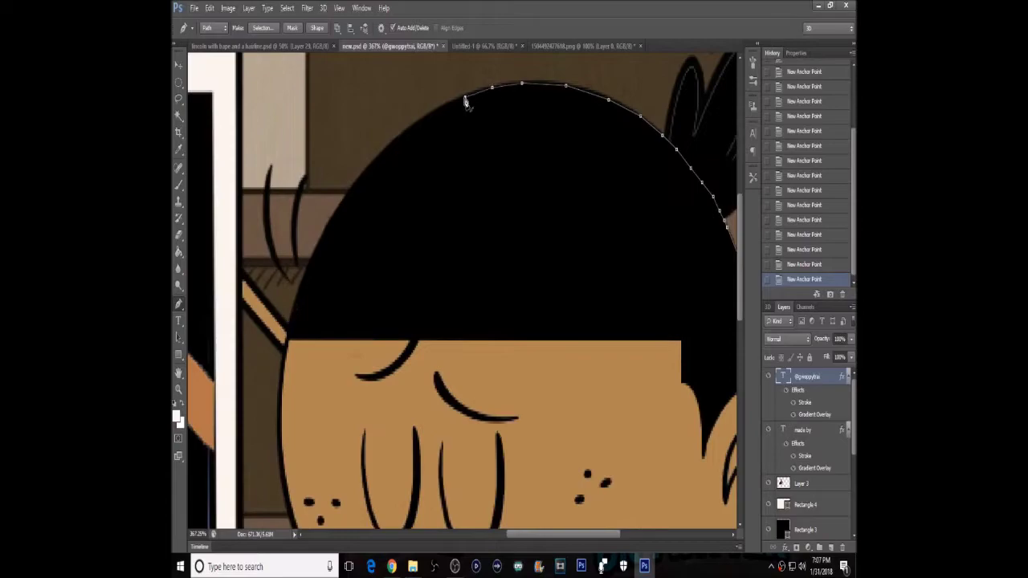
{"action": "scroll", "coordinate": [379, 165], "scroll_direction": "up", "scroll_amount": 2}
{"action": "left_click", "coordinate": [379, 159]}
{"action": "left_click", "coordinate": [349, 196]}
{"action": "left_click", "coordinate": [322, 246]}
{"action": "left_click", "coordinate": [295, 306]}
{"action": "left_click", "coordinate": [273, 371]}
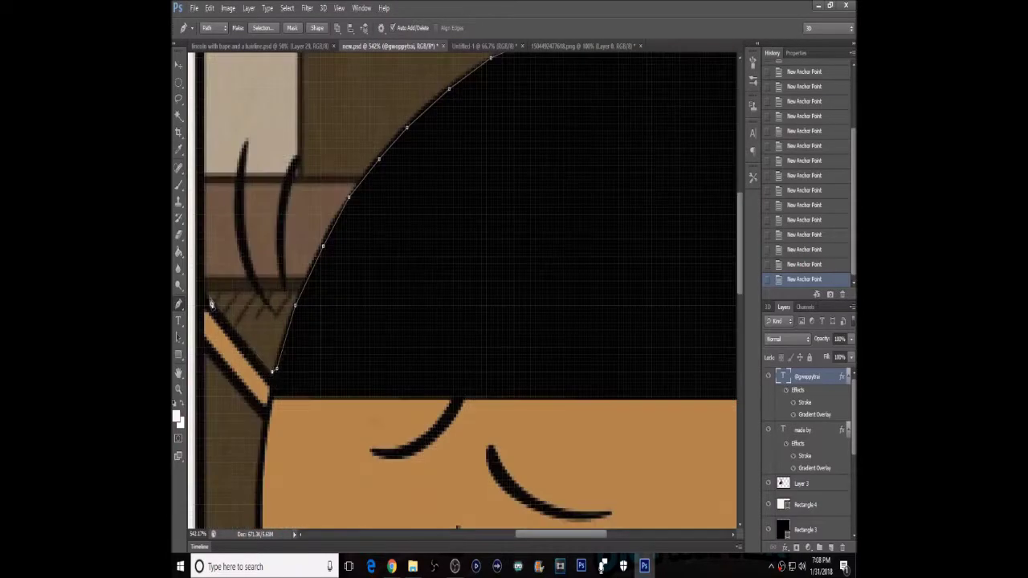
- Continue the pen path down the left edge of the boy's face
{"action": "scroll", "coordinate": [573, 429], "scroll_direction": "down", "scroll_amount": 4}
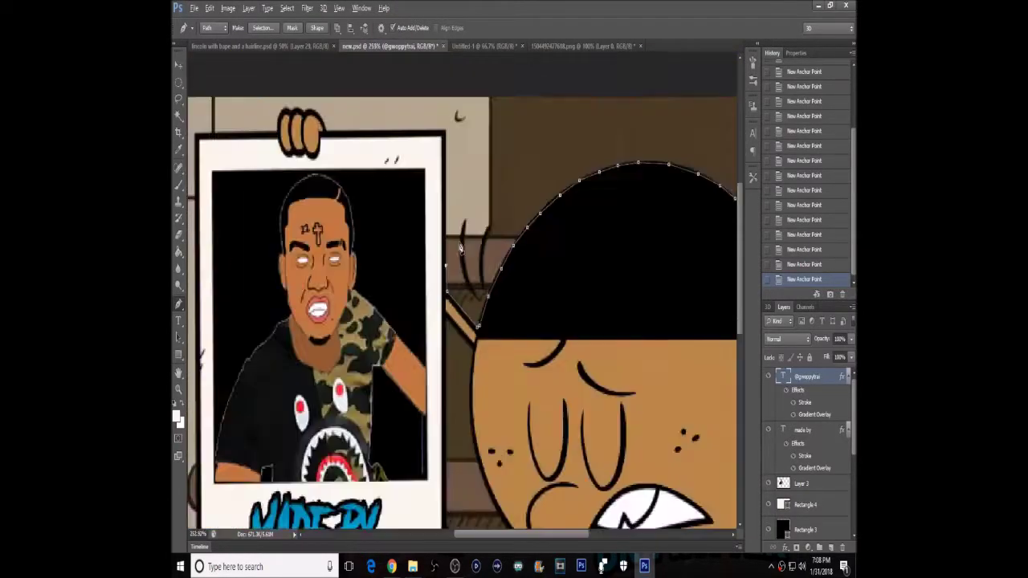
{"action": "scroll", "coordinate": [414, 205], "scroll_direction": "up", "scroll_amount": 1}
{"action": "scroll", "coordinate": [367, 164], "scroll_direction": "up", "scroll_amount": 1}
{"action": "scroll", "coordinate": [321, 122], "scroll_direction": "up", "scroll_amount": 1}
{"action": "scroll", "coordinate": [276, 81], "scroll_direction": "up", "scroll_amount": 2}
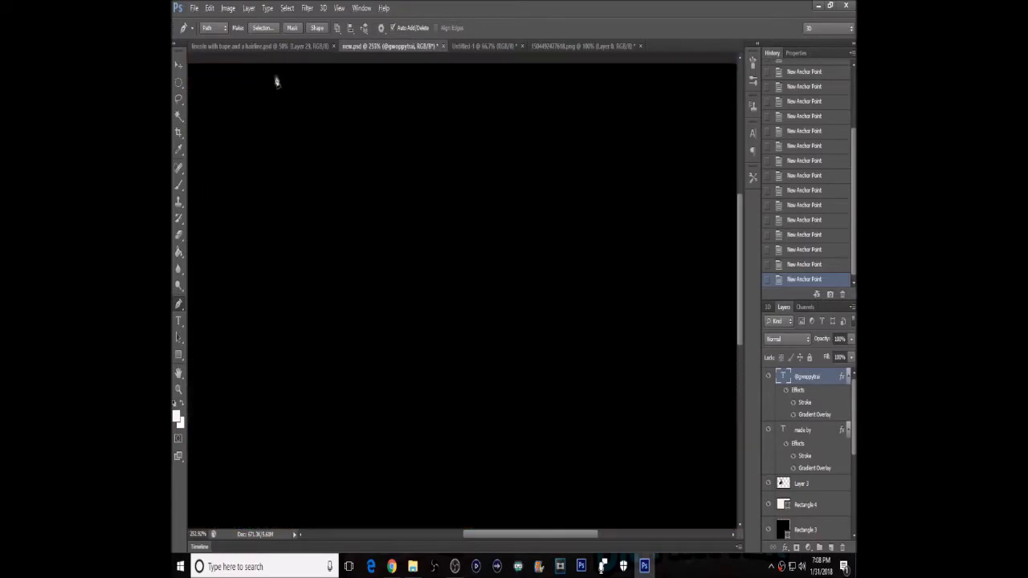
{"action": "scroll", "coordinate": [275, 81], "scroll_direction": "down", "scroll_amount": 2}
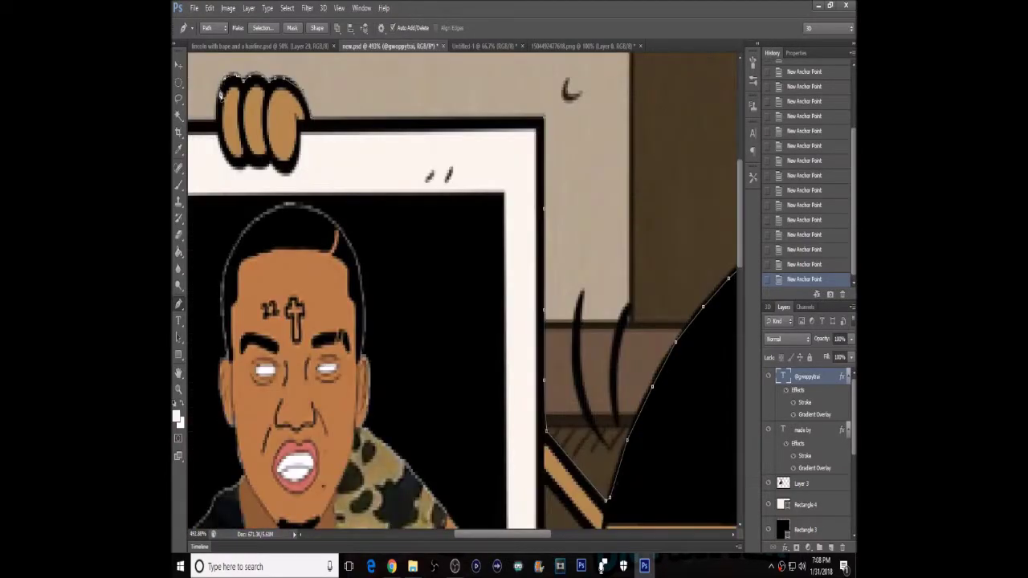
{"action": "scroll", "coordinate": [321, 241], "scroll_direction": "down", "scroll_amount": 1}
{"action": "scroll", "coordinate": [461, 179], "scroll_direction": "up", "scroll_amount": 3}
{"action": "scroll", "coordinate": [312, 426], "scroll_direction": "down", "scroll_amount": 4}
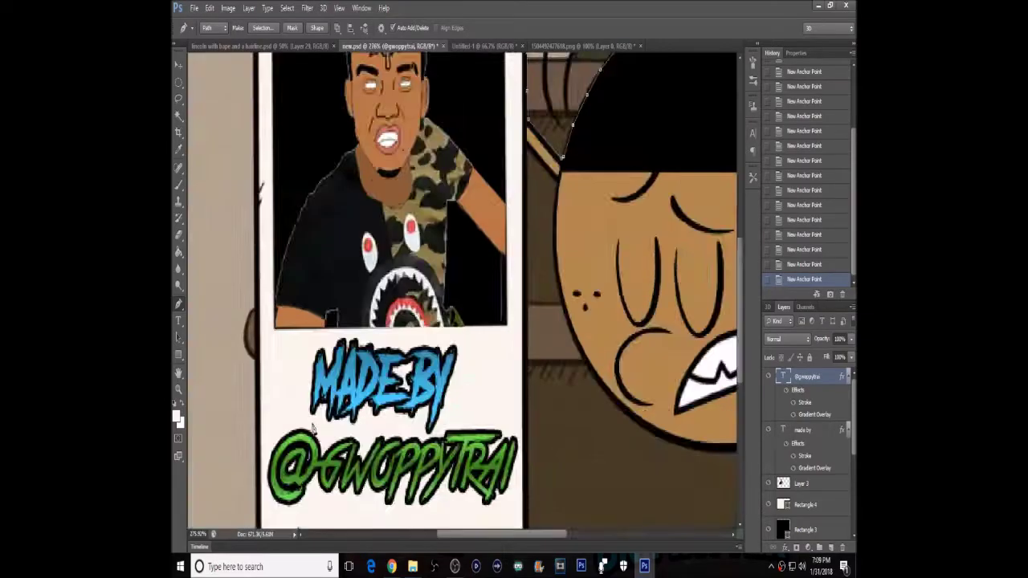
{"action": "scroll", "coordinate": [345, 448], "scroll_direction": "down", "scroll_amount": 1}
{"action": "scroll", "coordinate": [370, 378], "scroll_direction": "up", "scroll_amount": 1}
{"action": "scroll", "coordinate": [401, 313], "scroll_direction": "up", "scroll_amount": 1}
{"action": "scroll", "coordinate": [428, 264], "scroll_direction": "up", "scroll_amount": 1}
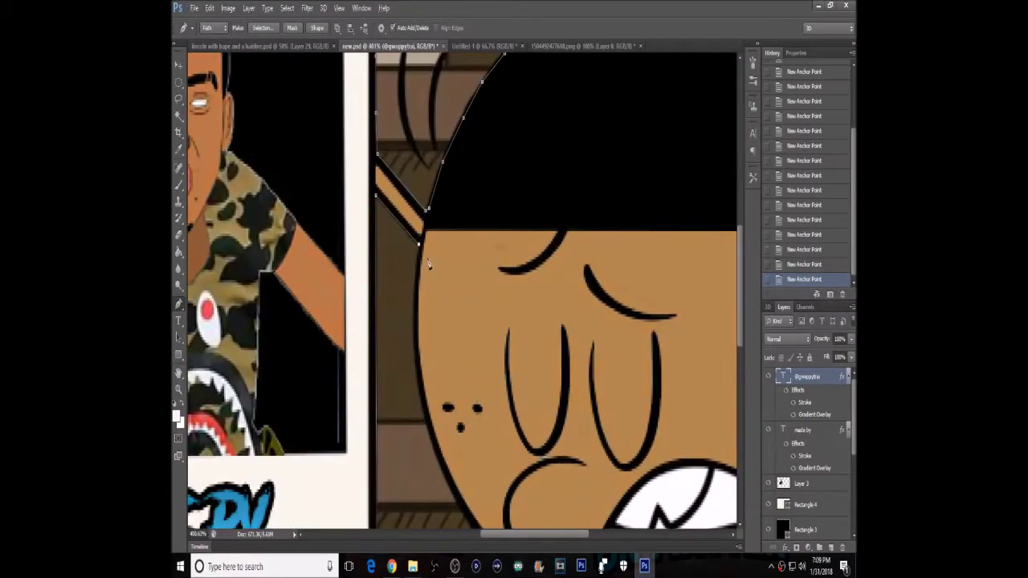
{"action": "scroll", "coordinate": [428, 264], "scroll_direction": "down", "scroll_amount": 2}
{"action": "scroll", "coordinate": [426, 273], "scroll_direction": "up", "scroll_amount": 2}
{"action": "left_click", "coordinate": [429, 275]}
{"action": "left_click", "coordinate": [431, 322]}
{"action": "left_click", "coordinate": [441, 401]}
{"action": "scroll", "coordinate": [441, 402], "scroll_direction": "up", "scroll_amount": 2}
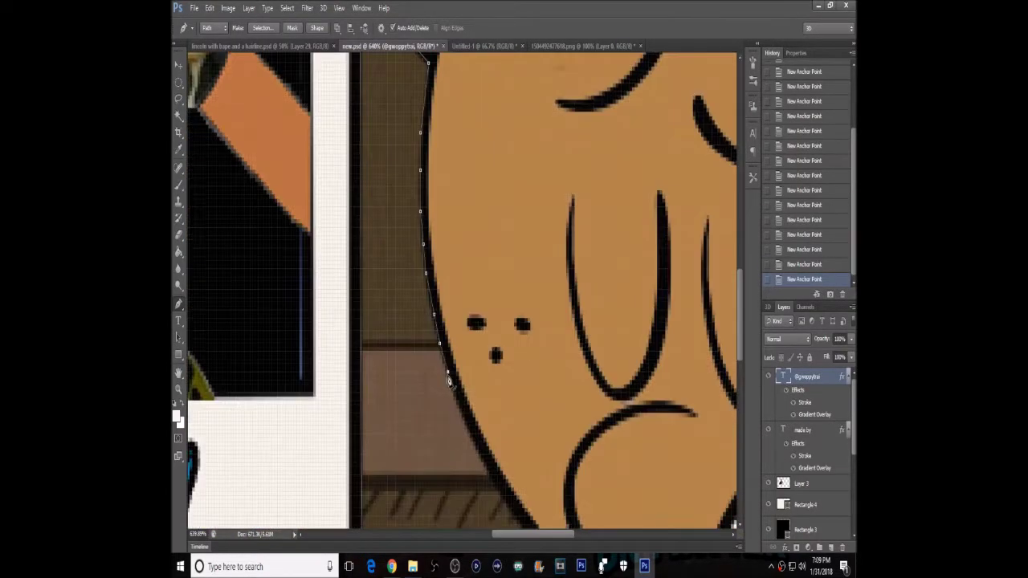
{"action": "scroll", "coordinate": [504, 498], "scroll_direction": "down", "scroll_amount": 2}
{"action": "scroll", "coordinate": [522, 361], "scroll_direction": "up", "scroll_amount": 1}
{"action": "left_click", "coordinate": [523, 354]}
{"action": "left_click", "coordinate": [536, 372]}
{"action": "left_click", "coordinate": [547, 394]}
{"action": "left_click", "coordinate": [562, 410]}
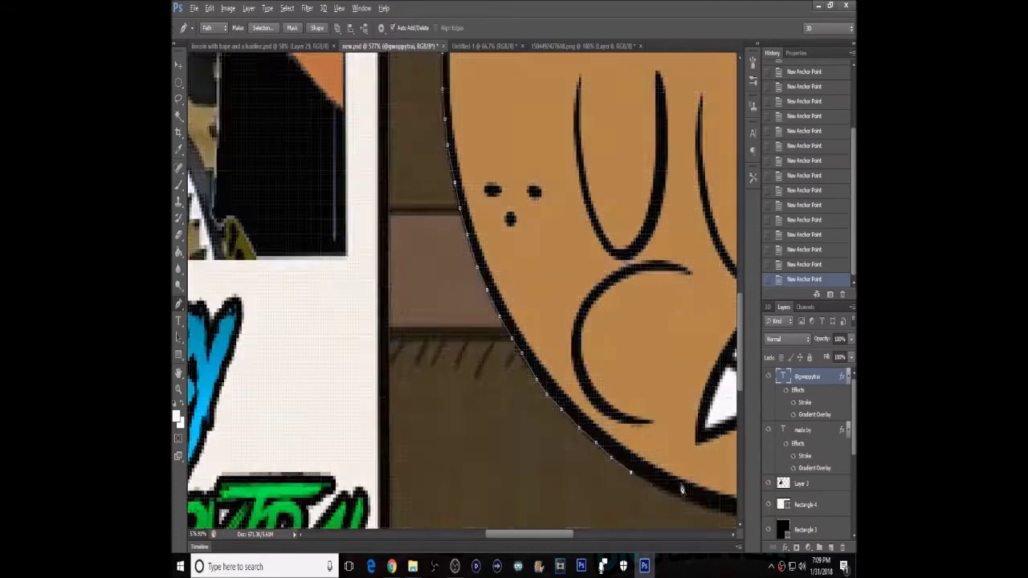
- Extend the path along the shirt tag's edges, fixing stray anchors with undo and redo
{"action": "scroll", "coordinate": [681, 489], "scroll_direction": "down", "scroll_amount": 3}
{"action": "scroll", "coordinate": [382, 334], "scroll_direction": "up", "scroll_amount": 2}
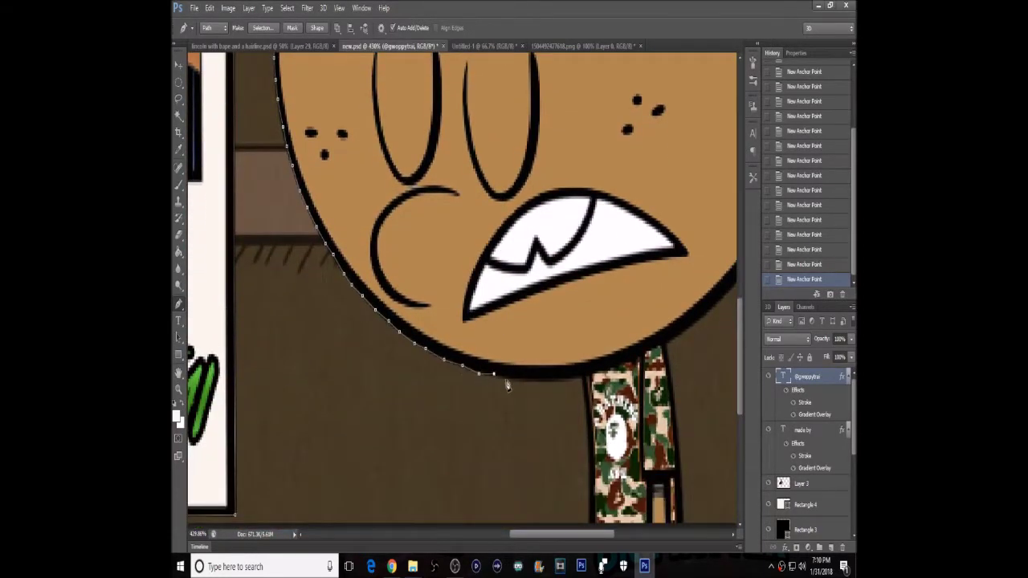
{"action": "scroll", "coordinate": [575, 282], "scroll_direction": "up", "scroll_amount": 2}
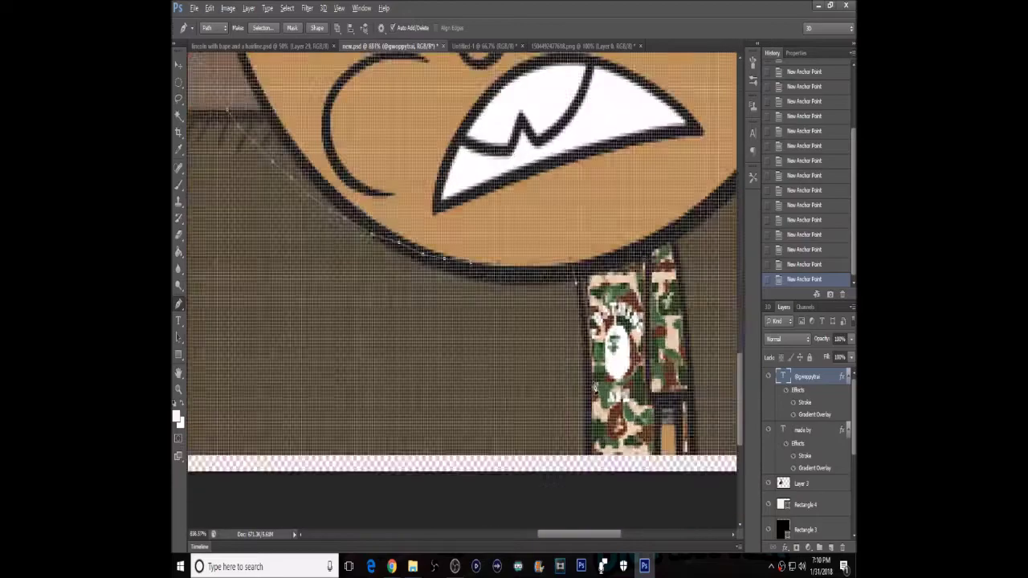
{"action": "scroll", "coordinate": [578, 394], "scroll_direction": "up", "scroll_amount": 1}
{"action": "left_click", "coordinate": [569, 237]}
{"action": "left_click", "coordinate": [573, 273]}
{"action": "left_click", "coordinate": [577, 325]}
{"action": "key", "text": "ctrl+z"}
{"action": "scroll", "coordinate": [599, 433], "scroll_direction": "down", "scroll_amount": 3}
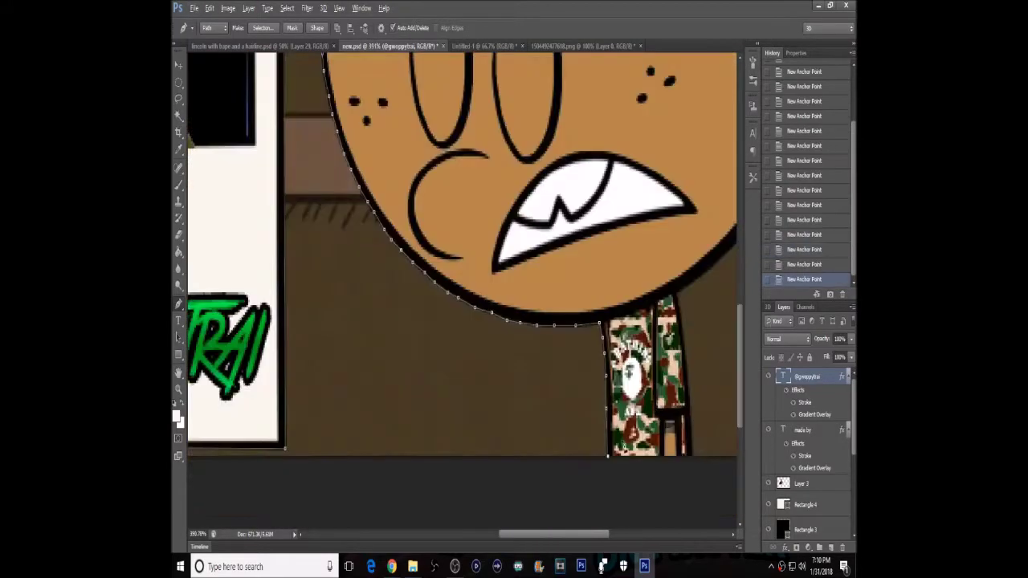
{"action": "scroll", "coordinate": [603, 425], "scroll_direction": "up", "scroll_amount": 1}
{"action": "scroll", "coordinate": [608, 419], "scroll_direction": "up", "scroll_amount": 2}
{"action": "left_click", "coordinate": [608, 494]}
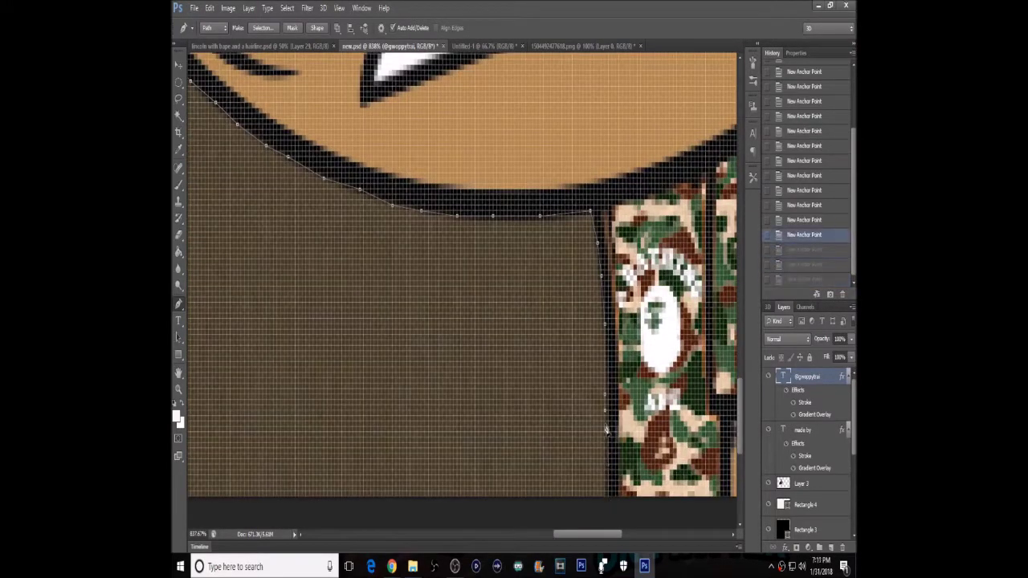
{"action": "scroll", "coordinate": [562, 480], "scroll_direction": "down", "scroll_amount": 2}
{"action": "scroll", "coordinate": [562, 480], "scroll_direction": "up", "scroll_amount": 2}
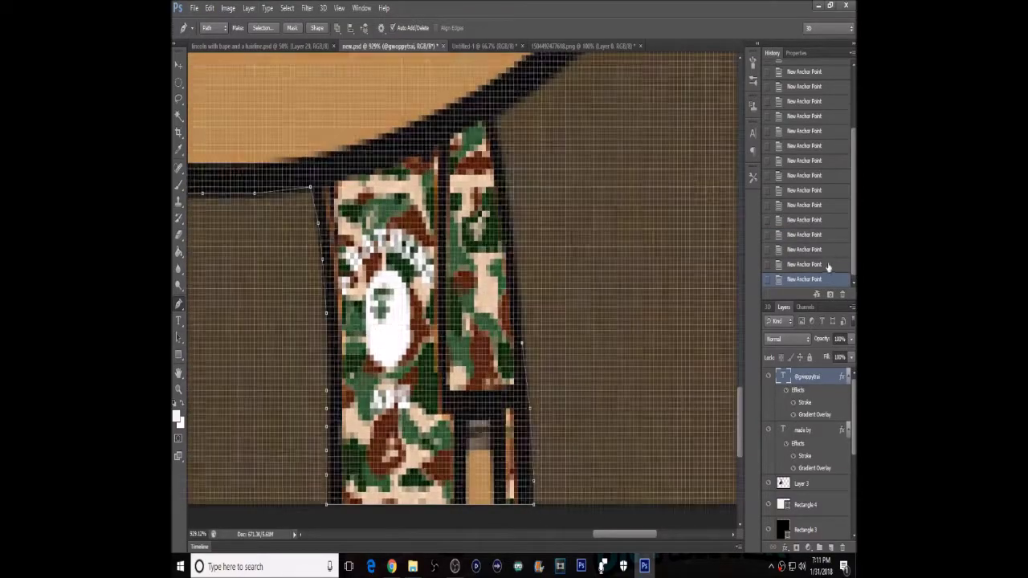
{"action": "key", "text": "ctrl+alt+z"}
{"action": "key", "text": "ctrl+alt+z"}
{"action": "key", "text": "ctrl+alt+z"}
{"action": "key", "text": "ctrl+shift+z"}
{"action": "key", "text": "ctrl+shift+z"}
{"action": "key", "text": "ctrl+shift+z"}
{"action": "key", "text": "ctrl+alt+z"}
{"action": "key", "text": "ctrl+alt+z"}
{"action": "key", "text": "ctrl+alt+z"}
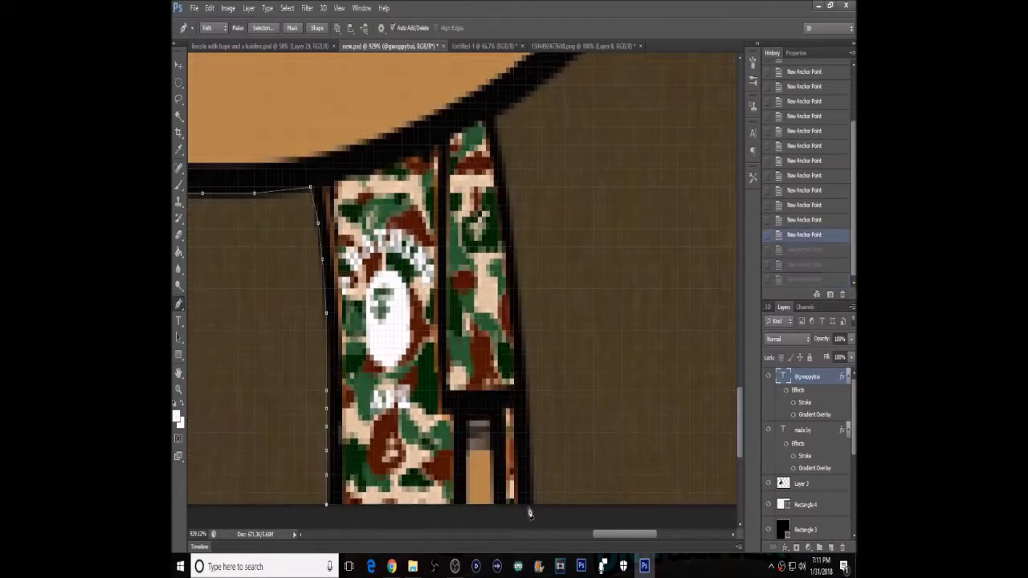
{"action": "key", "text": "ctrl+shift+z"}
{"action": "key", "text": "ctrl+shift+z"}
{"action": "key", "text": "ctrl+shift+z"}
{"action": "key", "text": "ctrl+alt+z"}
{"action": "key", "text": "ctrl+shift+z"}
{"action": "key", "text": "ctrl+shift+z"}
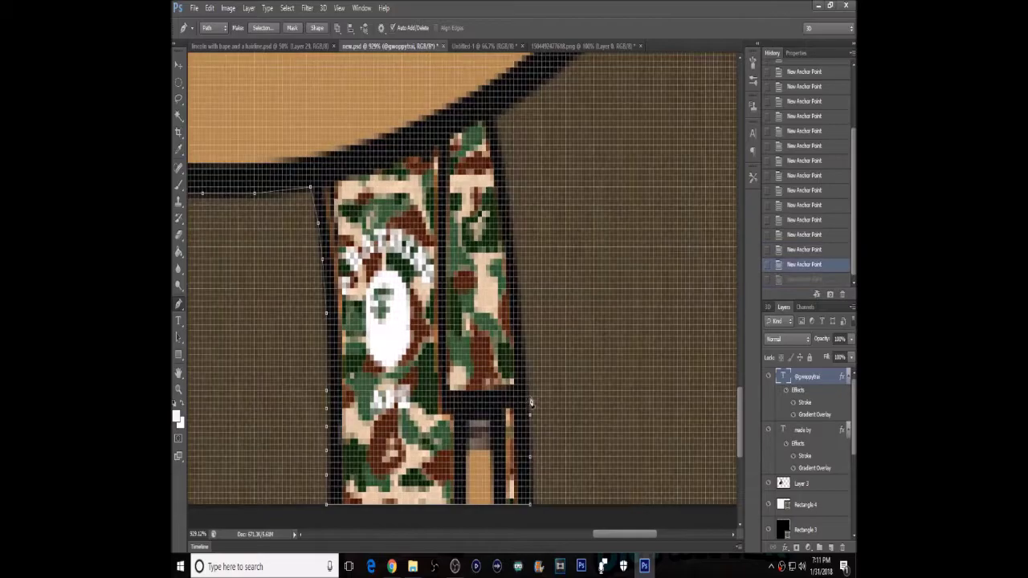
{"action": "key", "text": "ctrl+shift+z"}
{"action": "scroll", "coordinate": [501, 154], "scroll_direction": "down", "scroll_amount": 3}
{"action": "scroll", "coordinate": [615, 347], "scroll_direction": "up", "scroll_amount": 2}
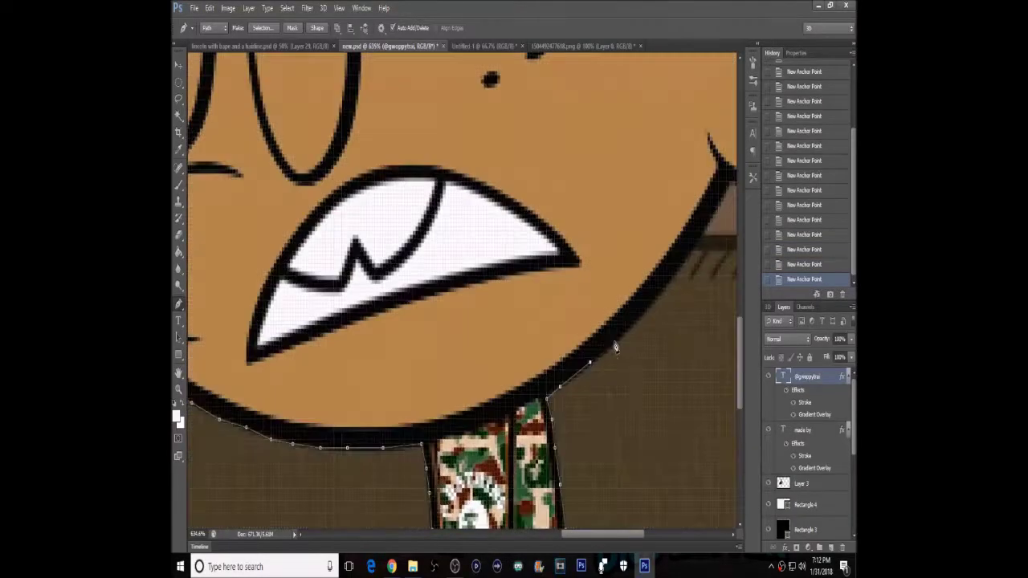
{"action": "scroll", "coordinate": [729, 200], "scroll_direction": "right", "scroll_amount": 3}
{"action": "scroll", "coordinate": [523, 171], "scroll_direction": "up", "scroll_amount": 1}
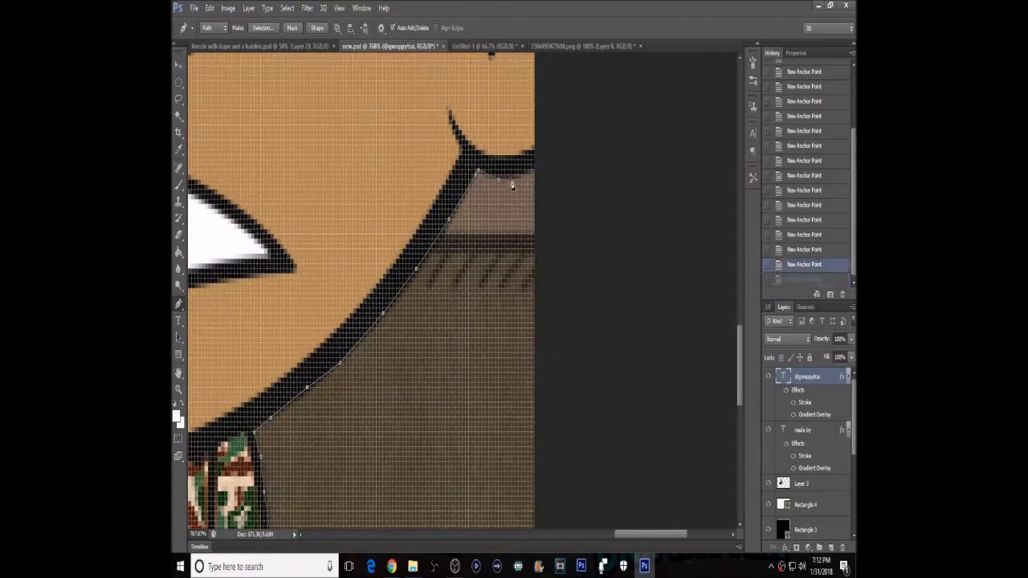
{"action": "scroll", "coordinate": [520, 252], "scroll_direction": "down", "scroll_amount": 2}
- Save a JPEG copy of the image into the logo folder inside Pictures
{"action": "scroll", "coordinate": [574, 277], "scroll_direction": "down", "scroll_amount": 2}
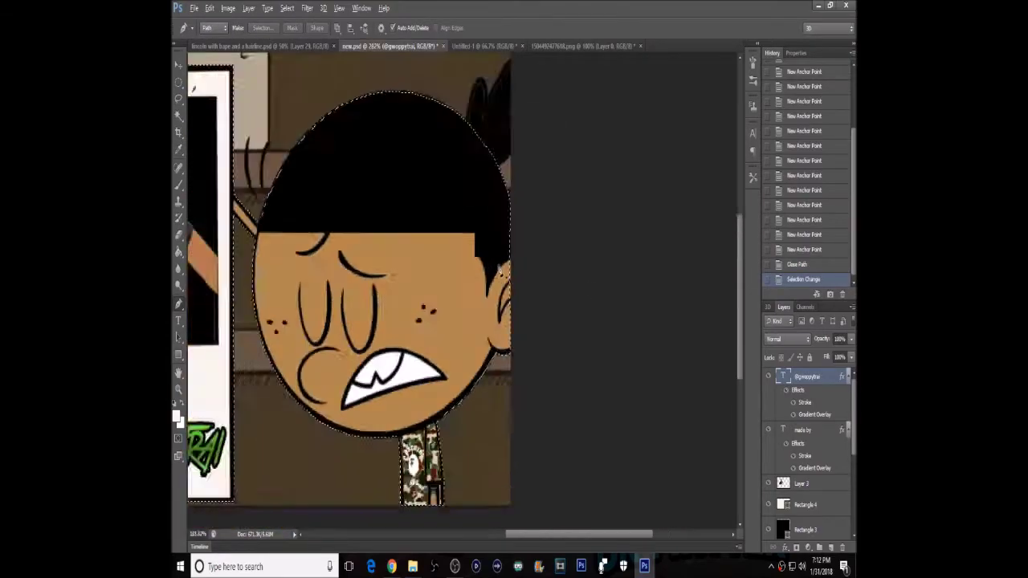
{"action": "scroll", "coordinate": [521, 340], "scroll_direction": "down", "scroll_amount": 2}
{"action": "left_click", "coordinate": [193, 8]}
{"action": "left_click", "coordinate": [231, 147]}
{"action": "left_click", "coordinate": [541, 110]}
{"action": "left_click", "coordinate": [462, 298]}
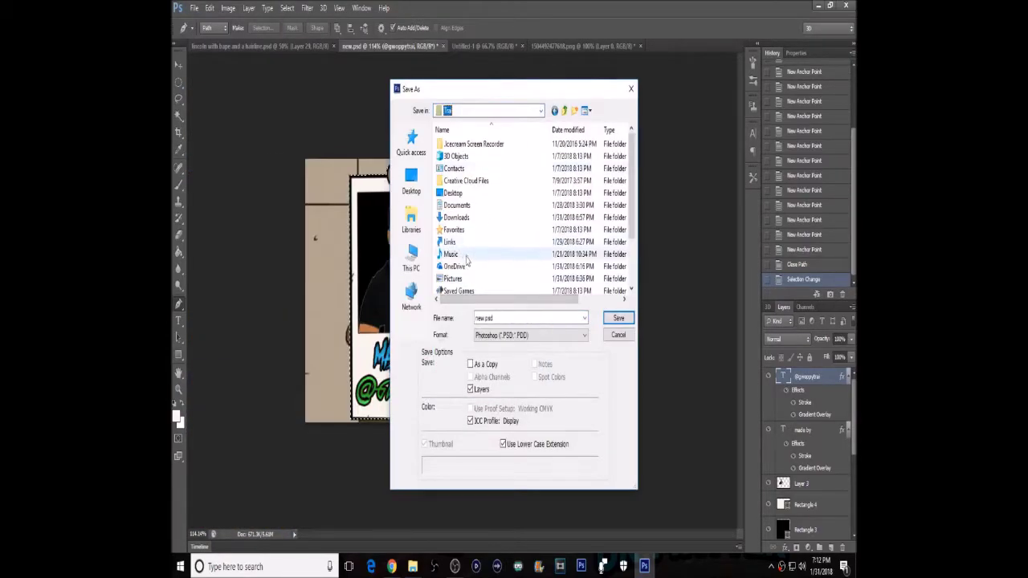
{"action": "double_click", "coordinate": [458, 254]}
{"action": "double_click", "coordinate": [590, 161]}
{"action": "left_click", "coordinate": [617, 319]}
{"action": "left_click", "coordinate": [564, 146]}
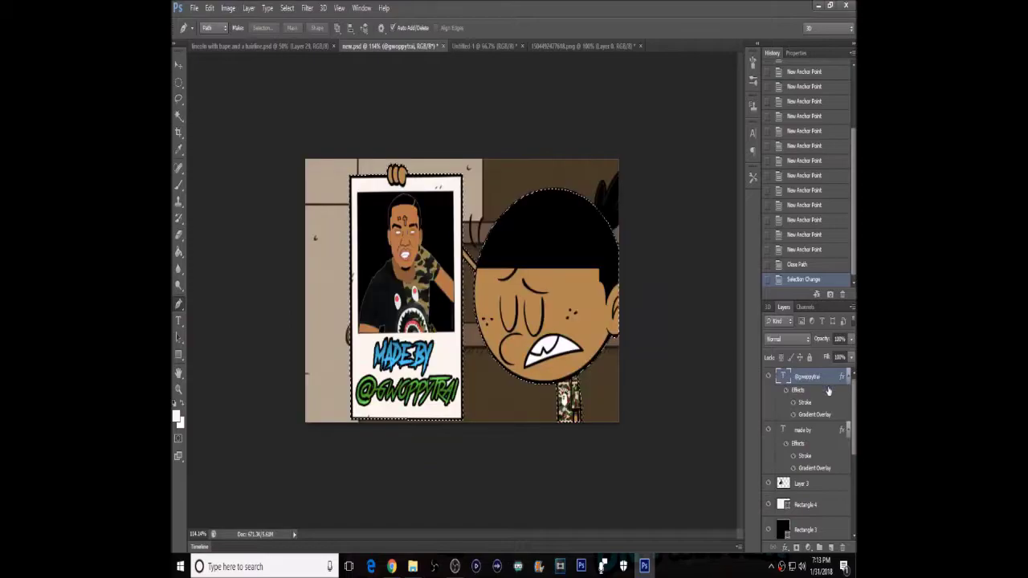
- Rasterize the layer styles, merge all layers, and cut out the boy and poster
{"action": "scroll", "coordinate": [803, 450], "scroll_direction": "down", "scroll_amount": 5}
{"action": "left_click", "coordinate": [803, 532], "text": "shift"}
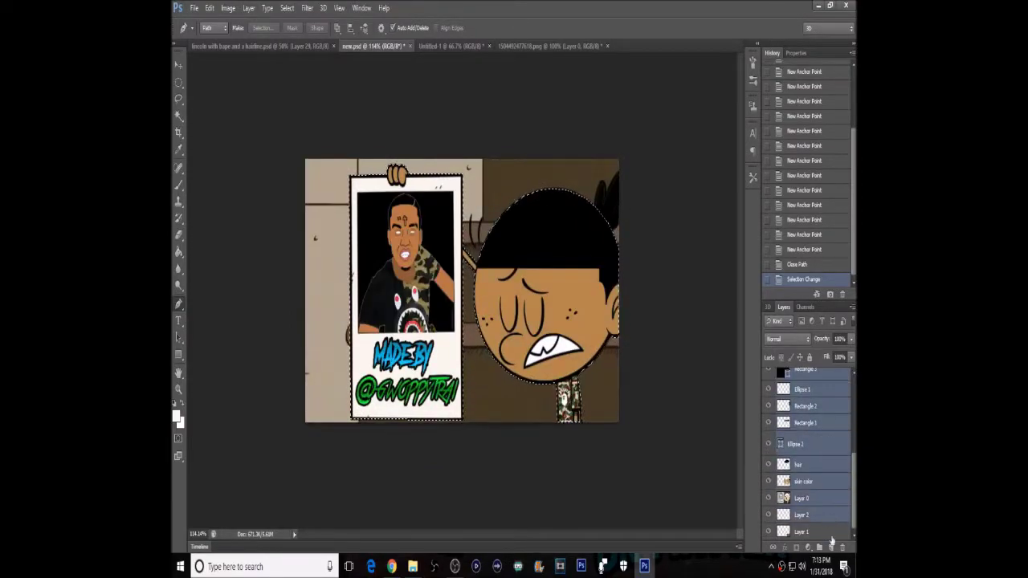
{"action": "right_click", "coordinate": [833, 459]}
{"action": "left_click", "coordinate": [755, 193]}
{"action": "key", "text": "ctrl+e"}
{"action": "key", "text": "ctrl+x"}
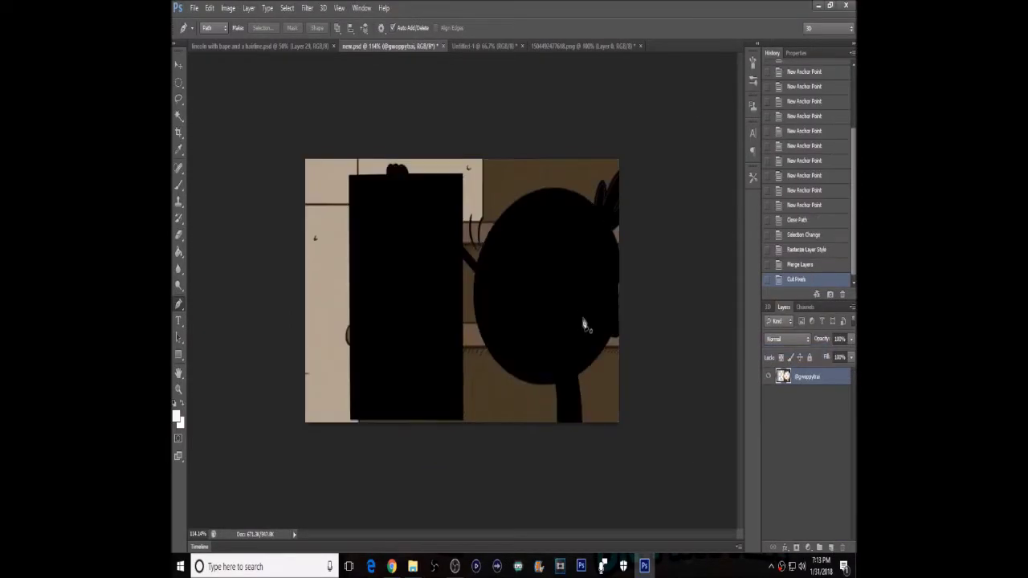
{"action": "scroll", "coordinate": [544, 239], "scroll_direction": "up", "scroll_amount": 2}
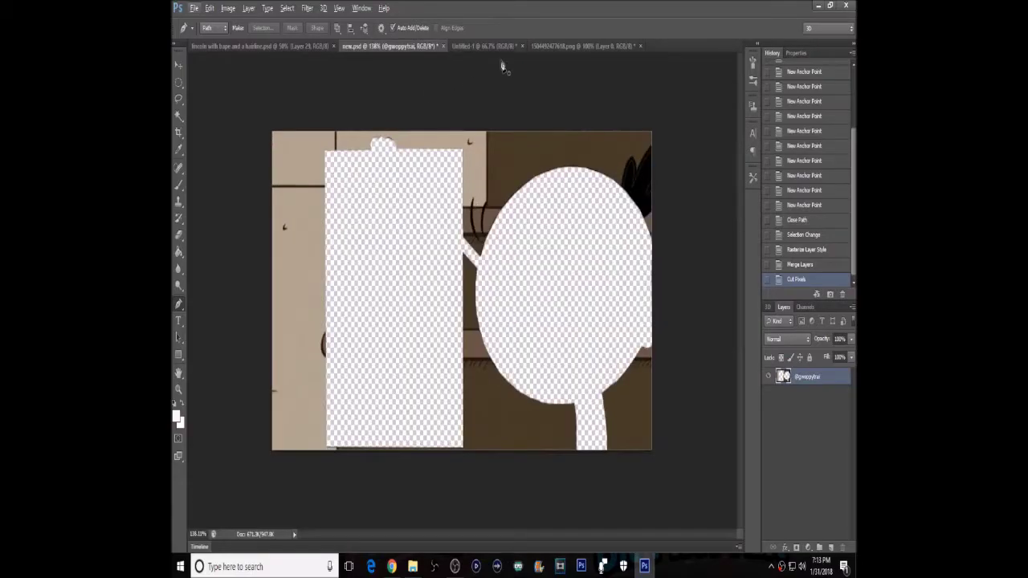
{"action": "left_click", "coordinate": [484, 45]}
- Paste the cut-out artwork onto Untitled-1 and scale it up to the canvas's full height
{"action": "key", "text": "ctrl+v"}
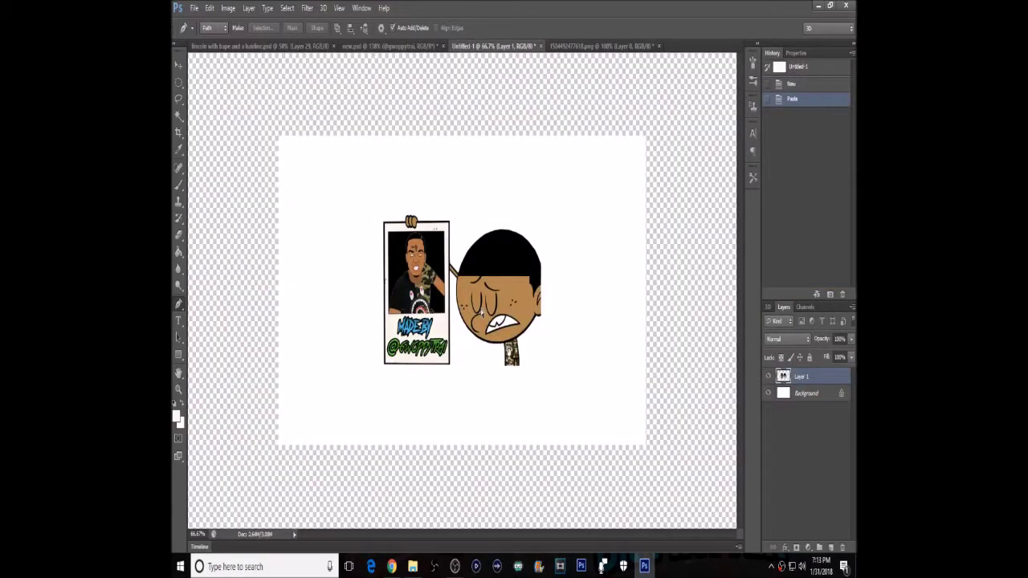
{"action": "key", "text": "ctrl+t"}
{"action": "left_click_drag", "start_coordinate": [503, 296], "coordinate": [620, 375]}
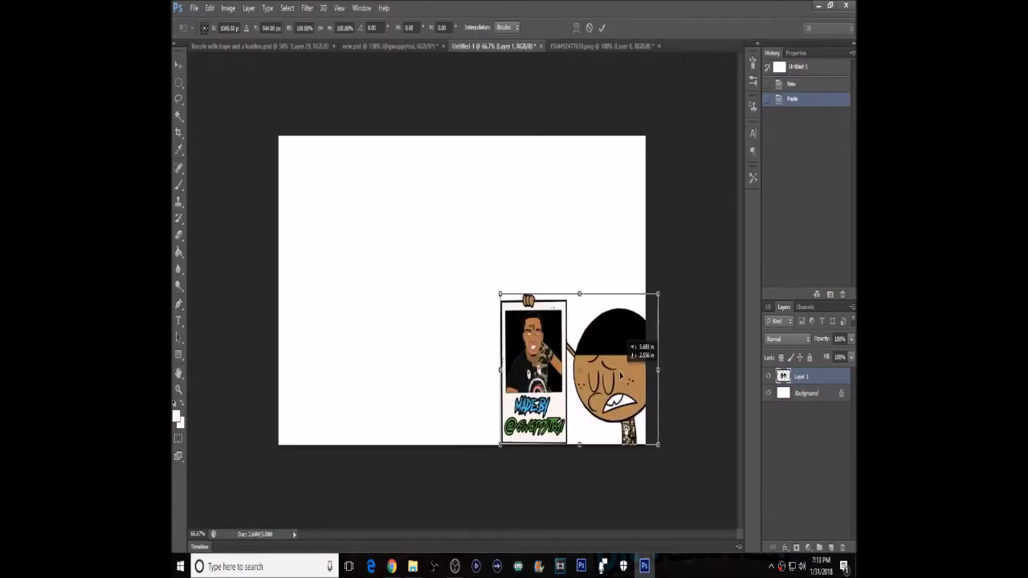
{"action": "left_click_drag", "start_coordinate": [500, 294], "coordinate": [320, 138]}
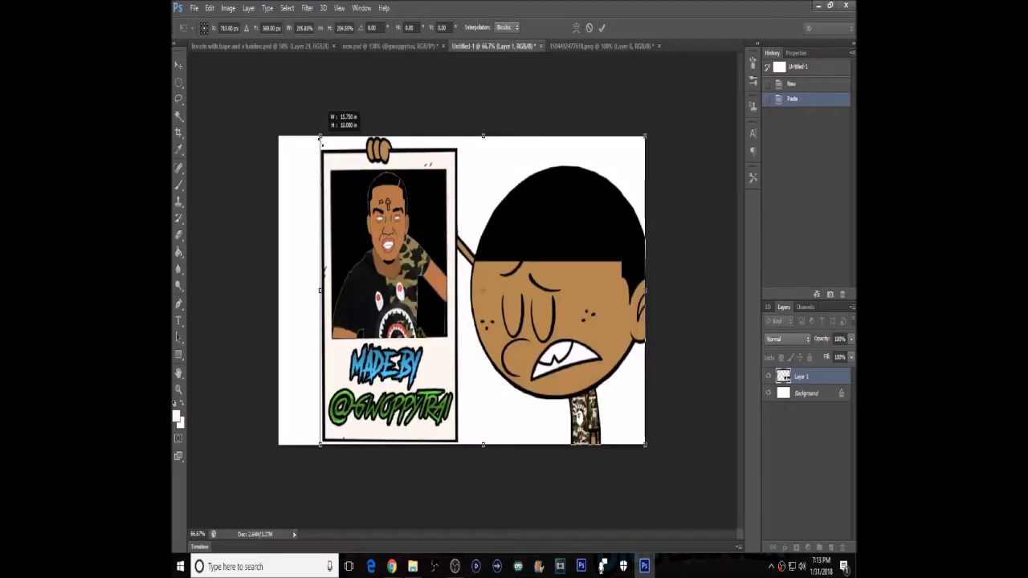
{"action": "left_click_drag", "start_coordinate": [633, 293], "coordinate": [636, 292]}
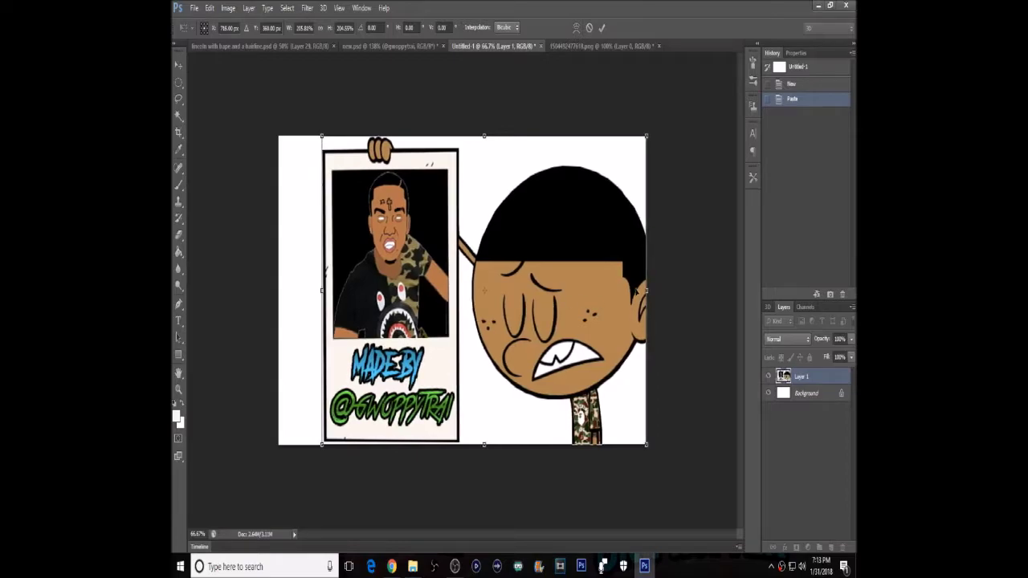
{"action": "left_click", "coordinate": [601, 28]}
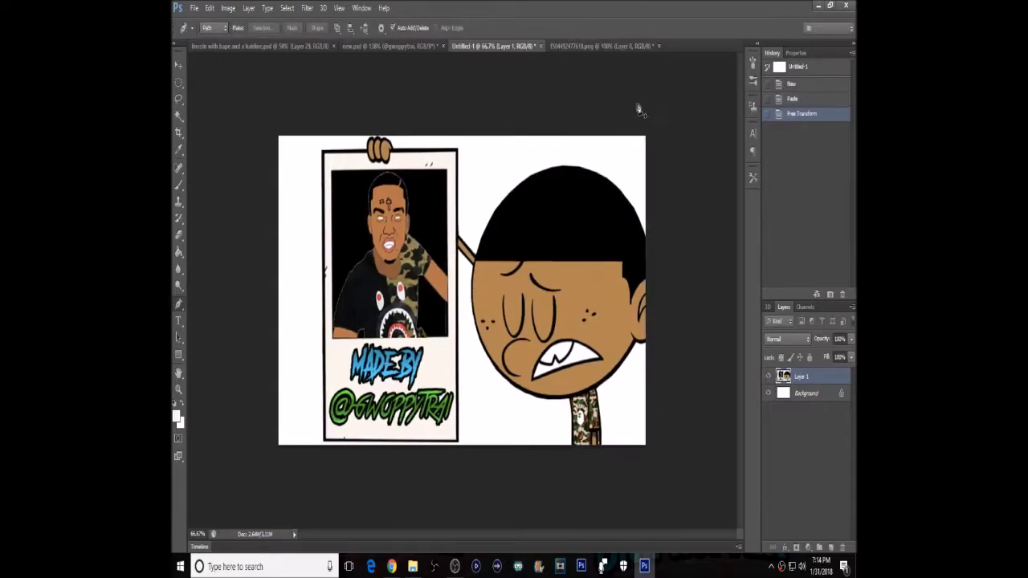
- Revert new.psd to its Merge Layers history state from before the cut
{"action": "left_click", "coordinate": [431, 45]}
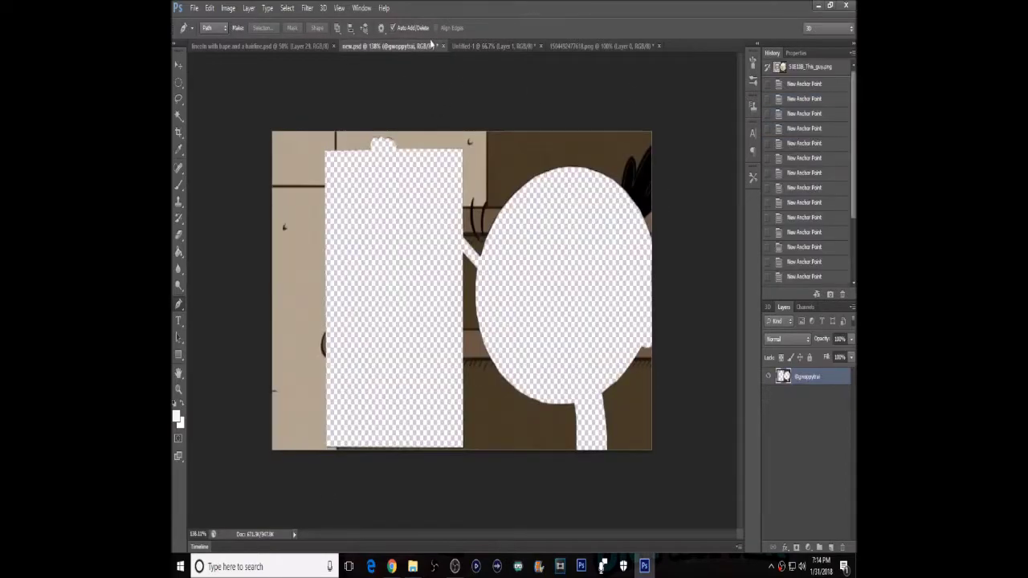
{"action": "scroll", "coordinate": [798, 248], "scroll_direction": "down", "scroll_amount": 3}
{"action": "left_click", "coordinate": [803, 264]}
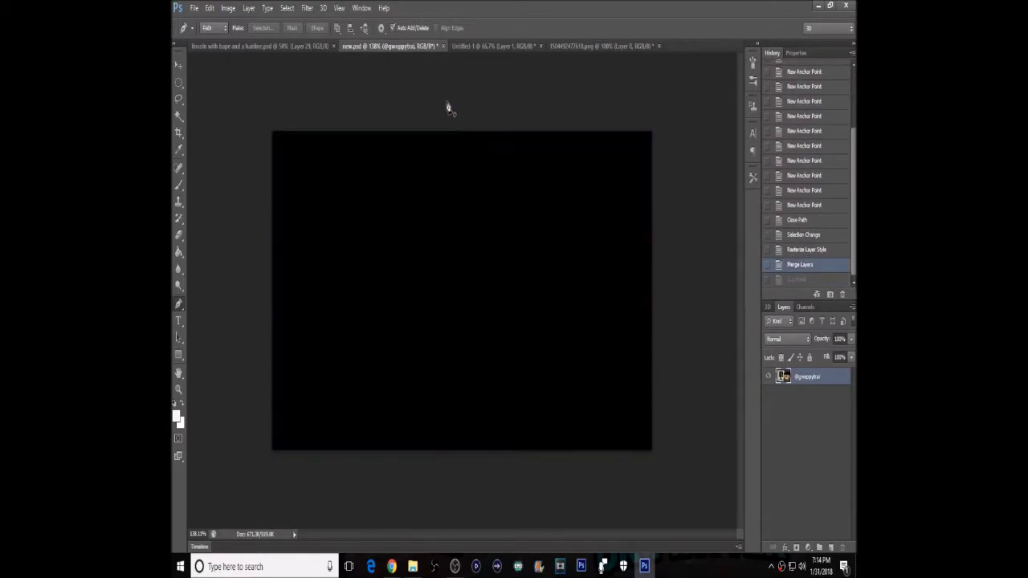
- Compare new.psd with the finished Untitled-1 composition, ending on Untitled-1
{"action": "left_click", "coordinate": [492, 45]}
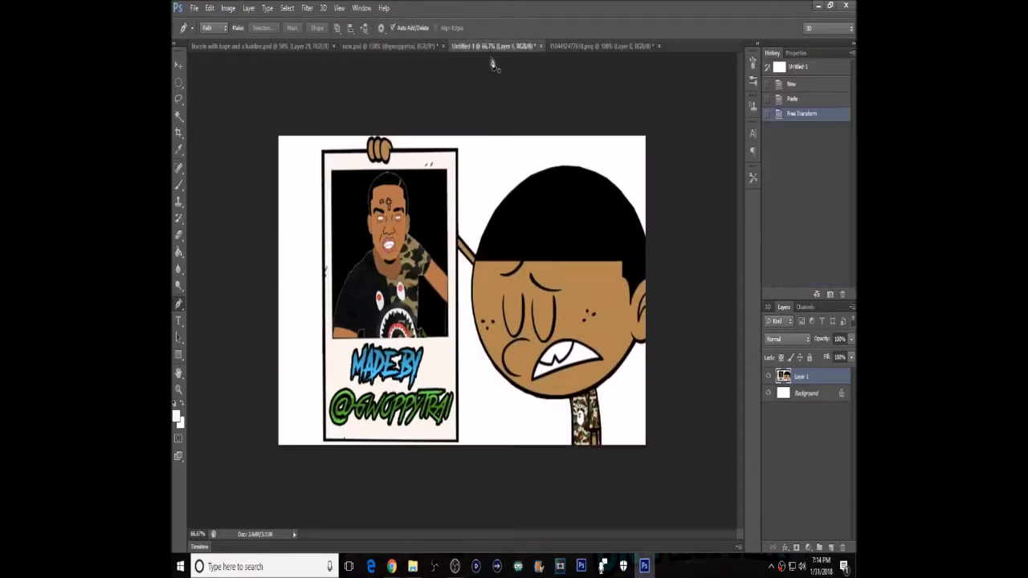
{"action": "left_click", "coordinate": [425, 46]}
{"action": "left_click", "coordinate": [482, 46]}
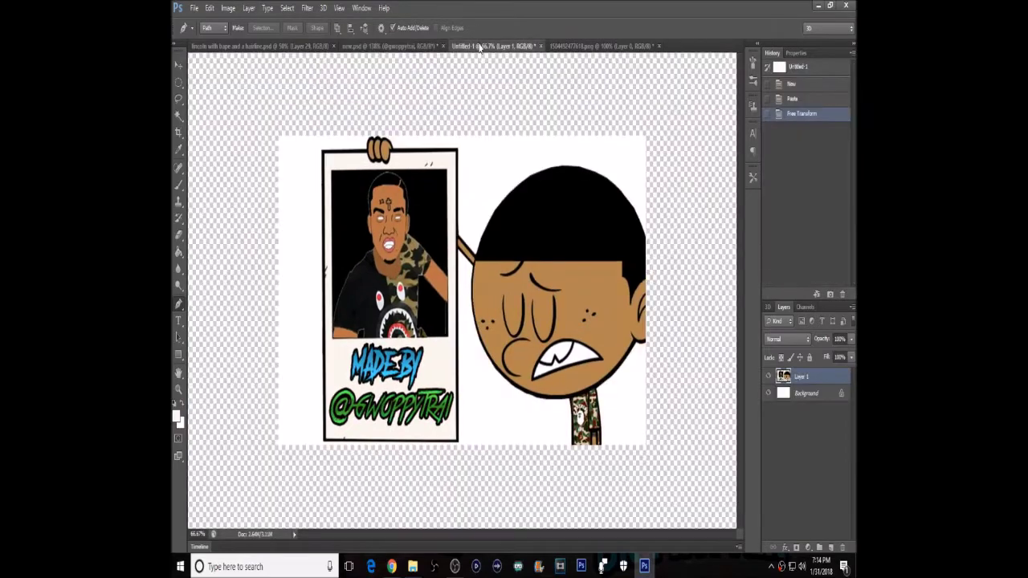
{"action": "left_click", "coordinate": [399, 46]}
{"action": "left_click", "coordinate": [491, 46]}
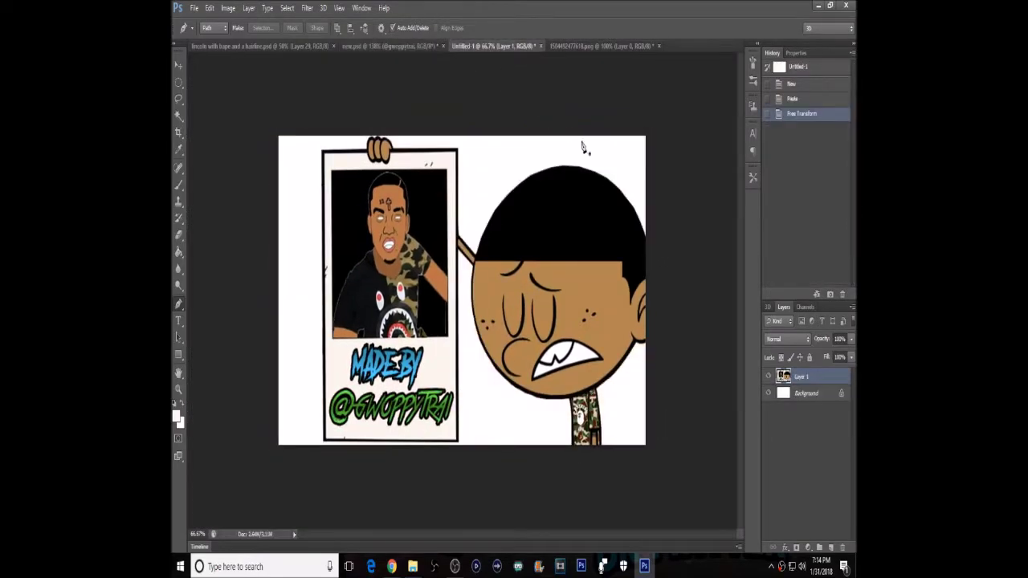